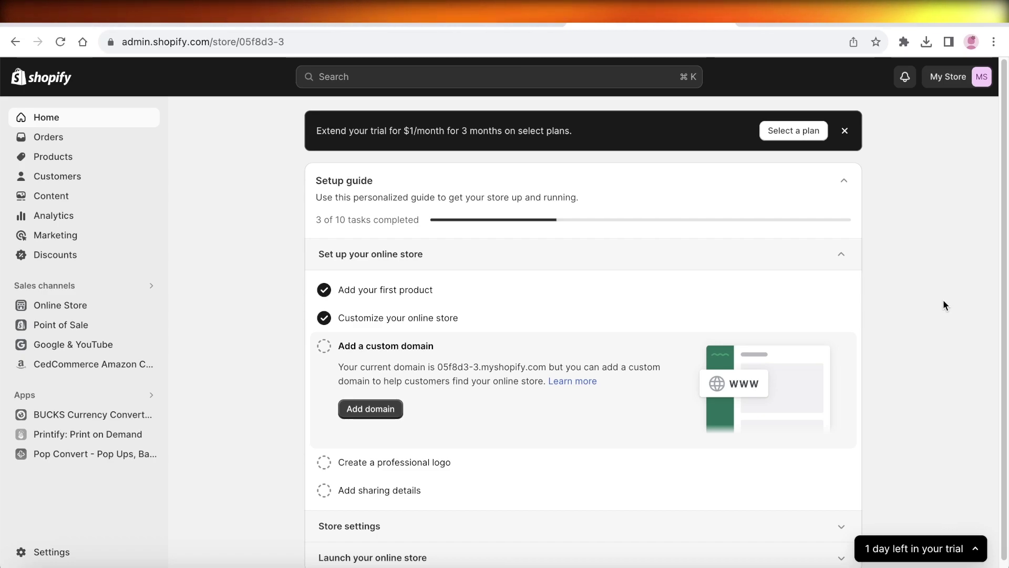
# Open the Products list showing the body lotion, Sample and Waterpainted Print Tee
pyautogui.click(107, 158)
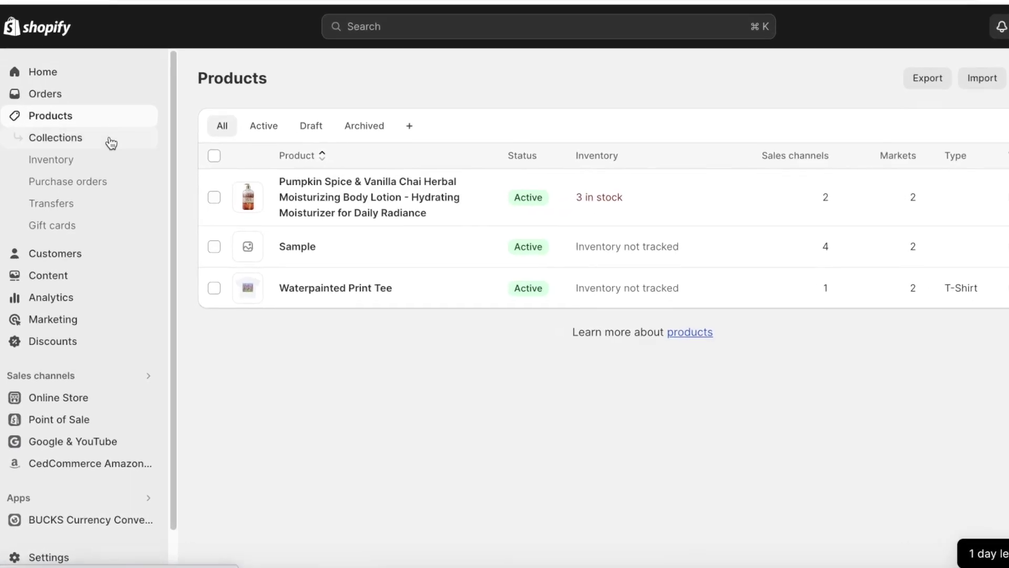
pyautogui.click(41, 71)
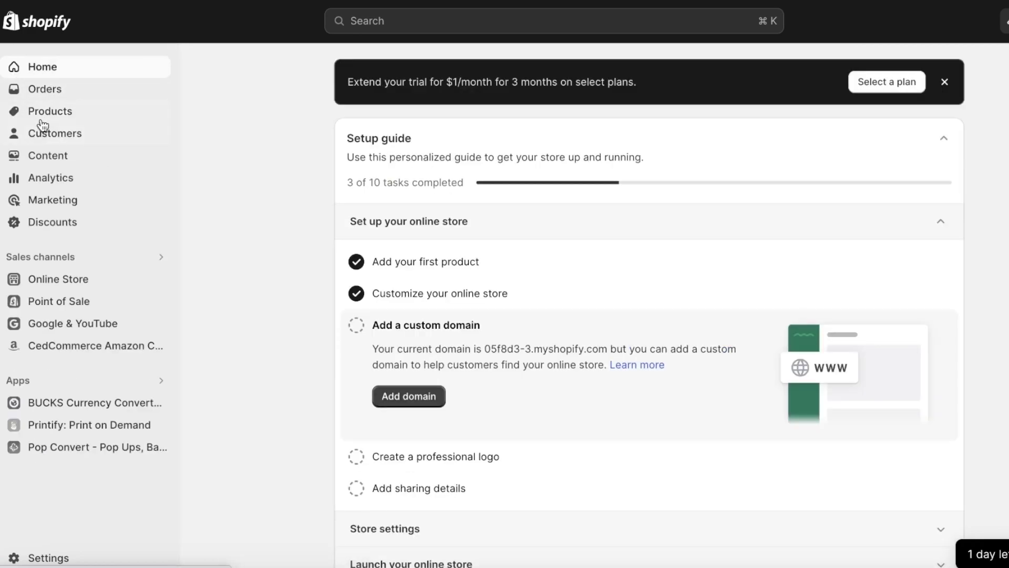
pyautogui.click(42, 120)
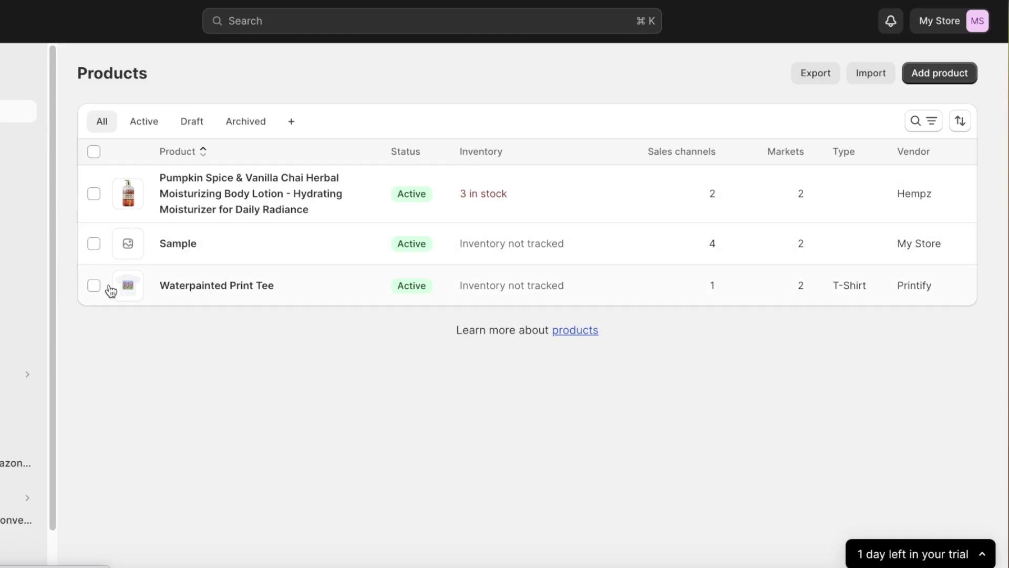
# Export all products as a plain CSV file, delivered to the store's email address
pyautogui.click(871, 73)
pyautogui.click(662, 147)
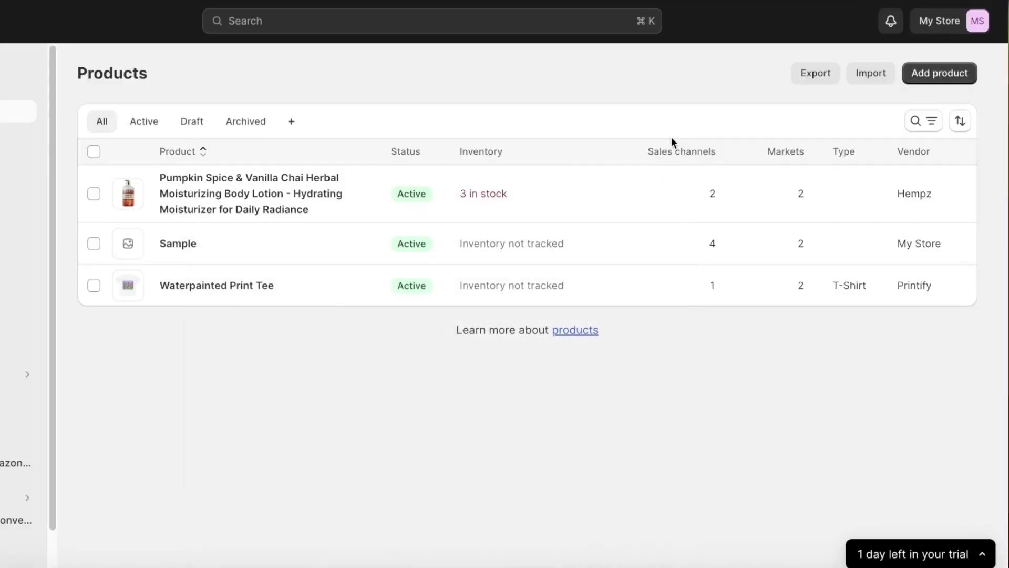
pyautogui.click(815, 72)
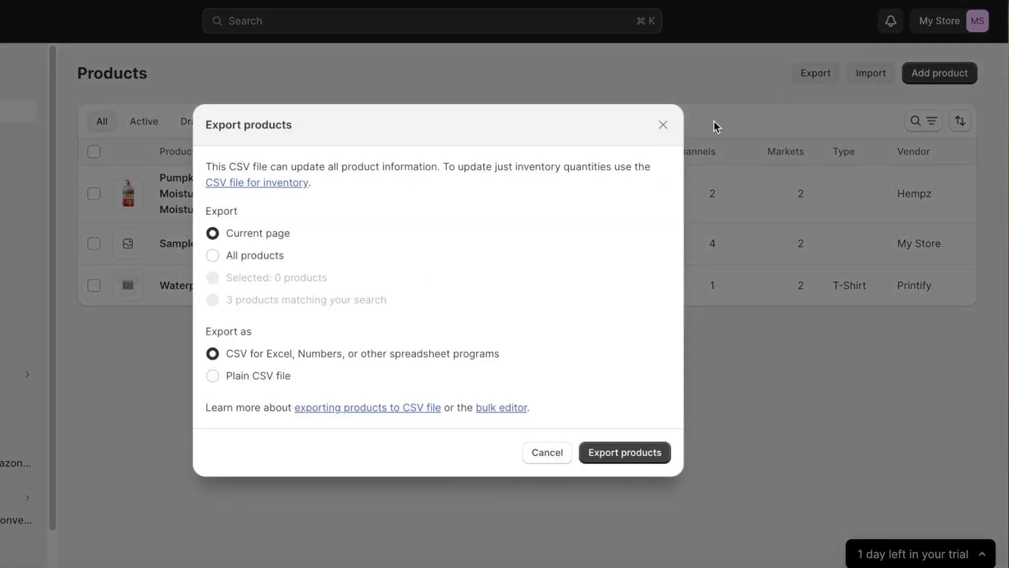
pyautogui.click(212, 379)
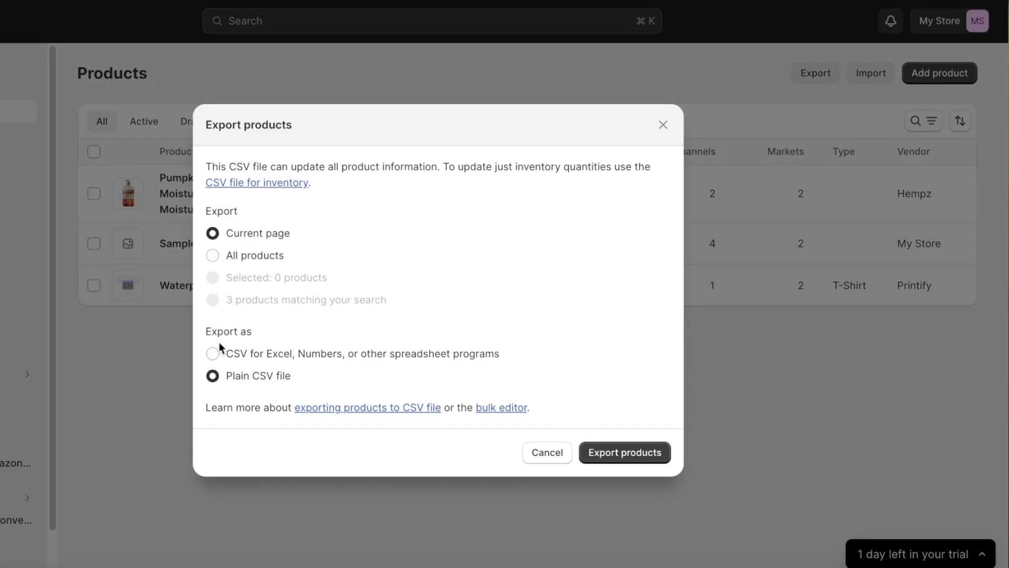
pyautogui.click(213, 255)
pyautogui.click(213, 376)
pyautogui.click(218, 358)
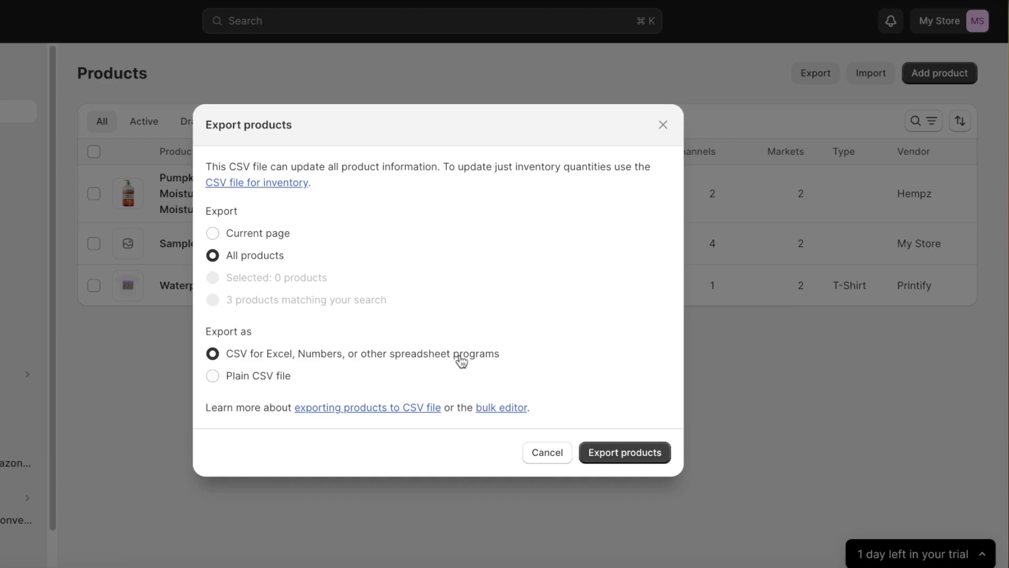
pyautogui.click(258, 387)
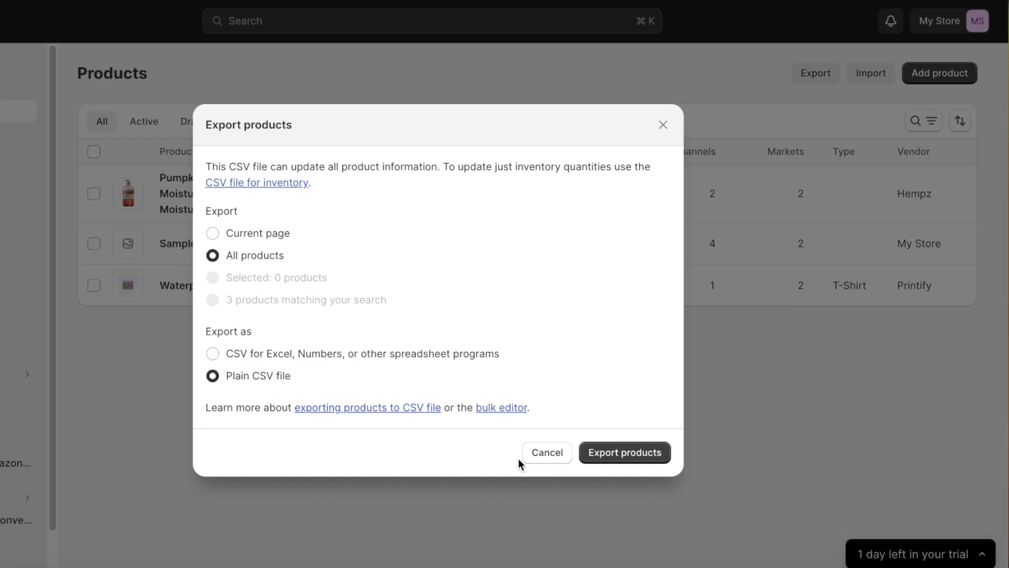
pyautogui.click(584, 459)
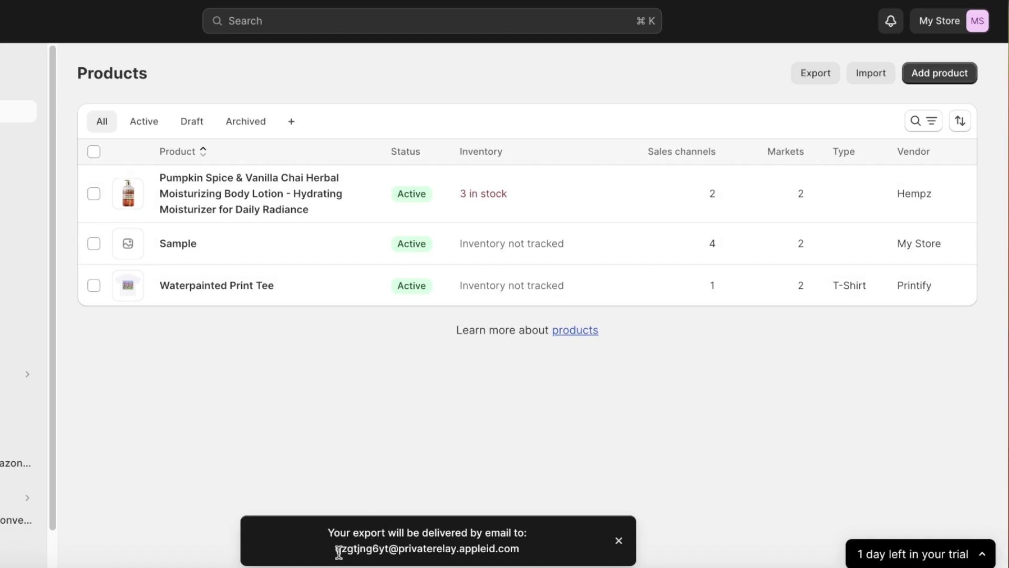
pyautogui.moveTo(339, 551); pyautogui.dragTo(569, 561)
pyautogui.click(26, 560)
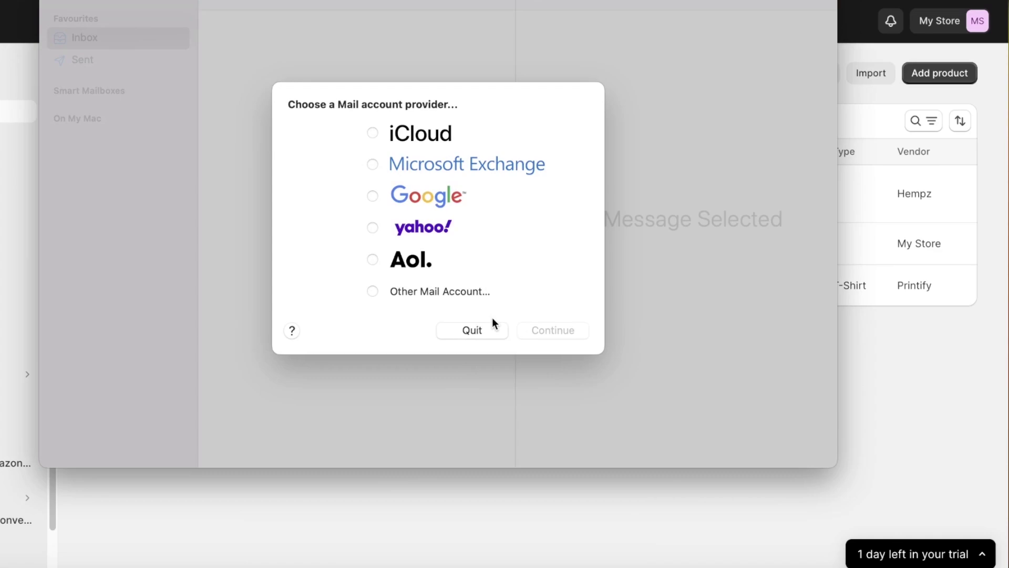
pyautogui.click(426, 199)
pyautogui.click(456, 333)
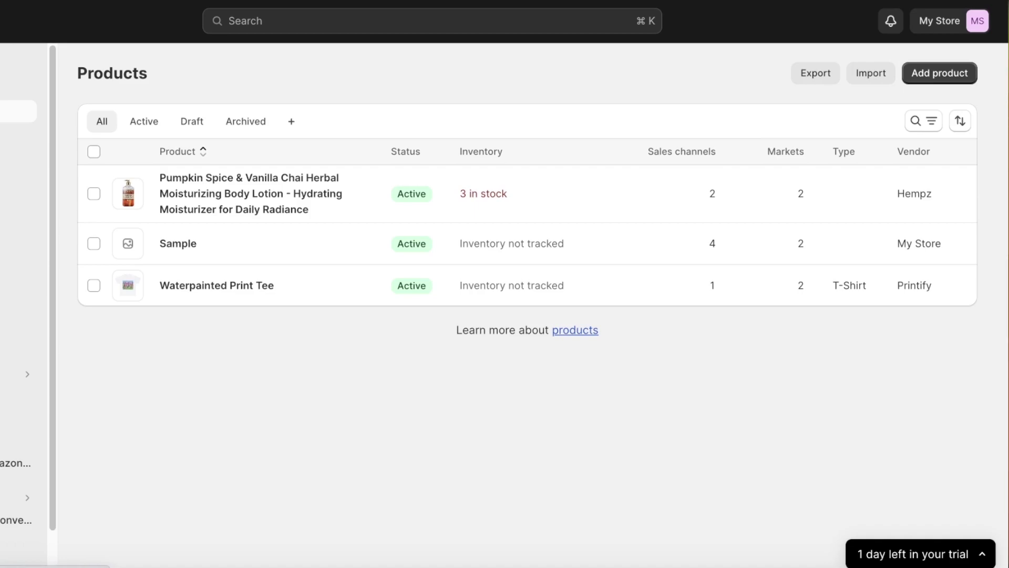
# Start a CSV product import with 'Publish new products to all sales channels' turned off
pyautogui.click(863, 76)
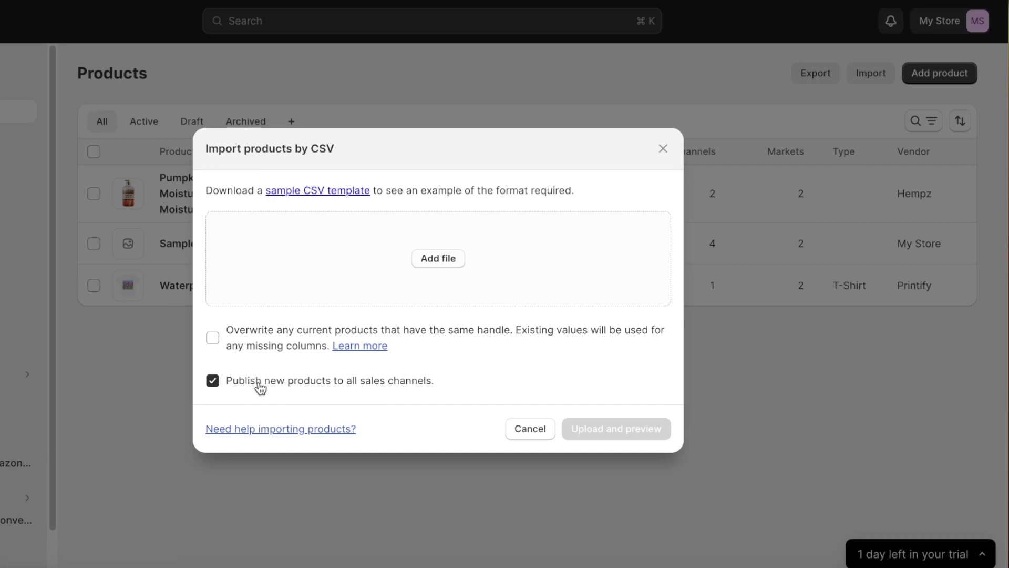
pyautogui.click(393, 389)
# Edit the sample template with handles Tshirtt and Mona Dres and title Mona Dress, saved as product_template
pyautogui.click(337, 190)
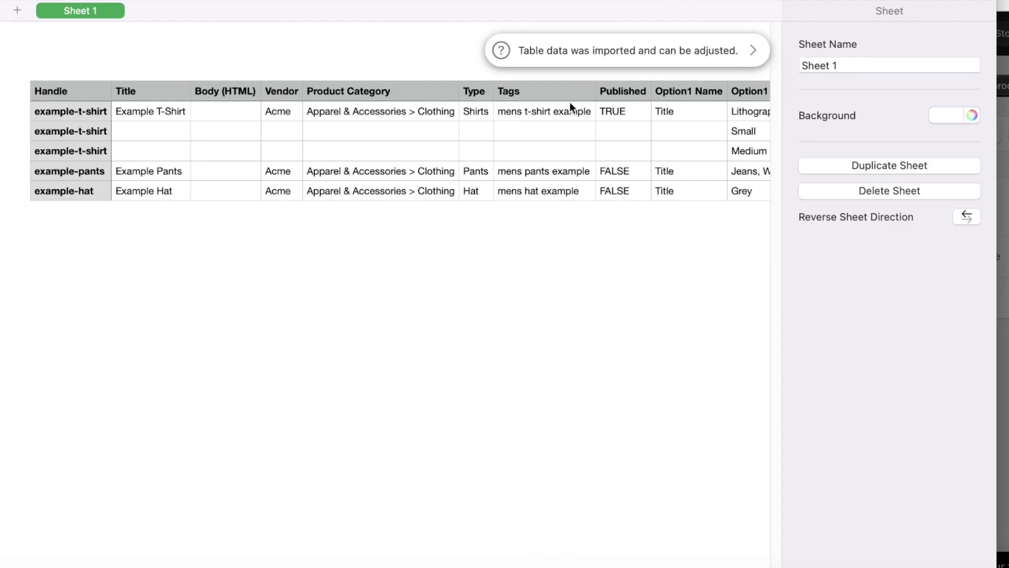
pyautogui.click(57, 112)
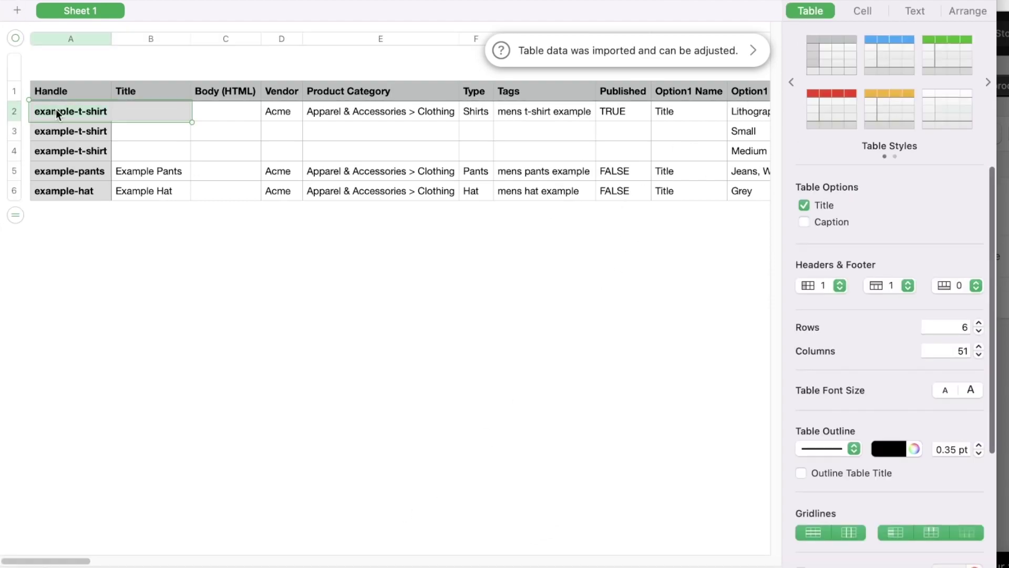
pyautogui.press('BackSpace')
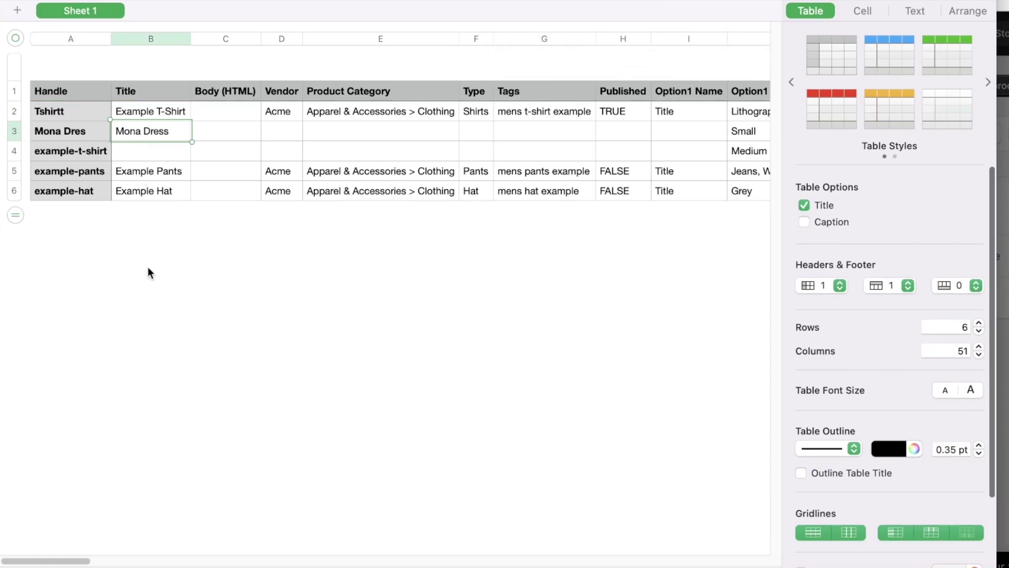
pyautogui.click(149, 273)
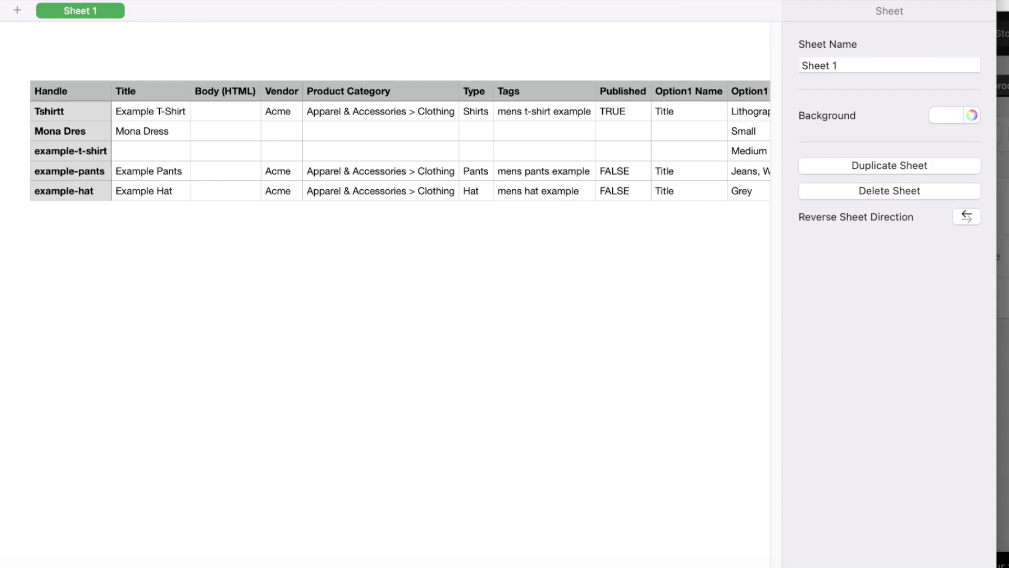
pyautogui.press('super+s')
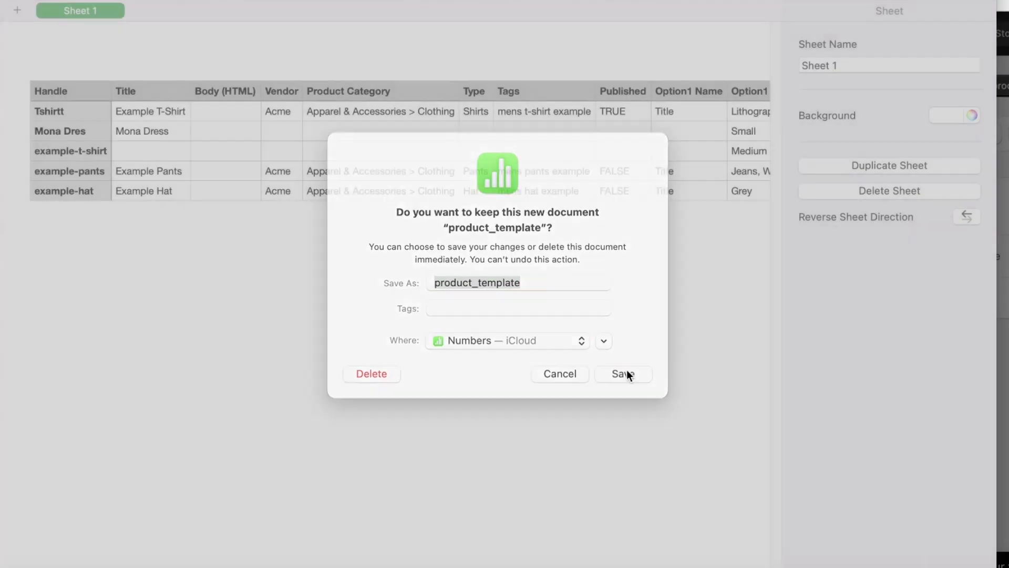
pyautogui.click(627, 373)
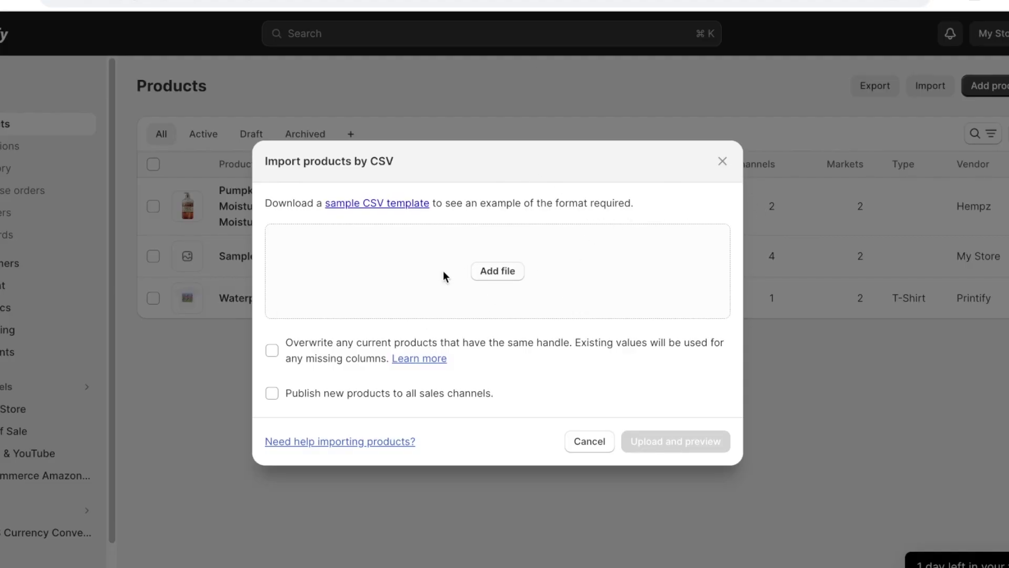
# Look through Desktop and iCloud Drive for the CSV file to import
pyautogui.click(488, 272)
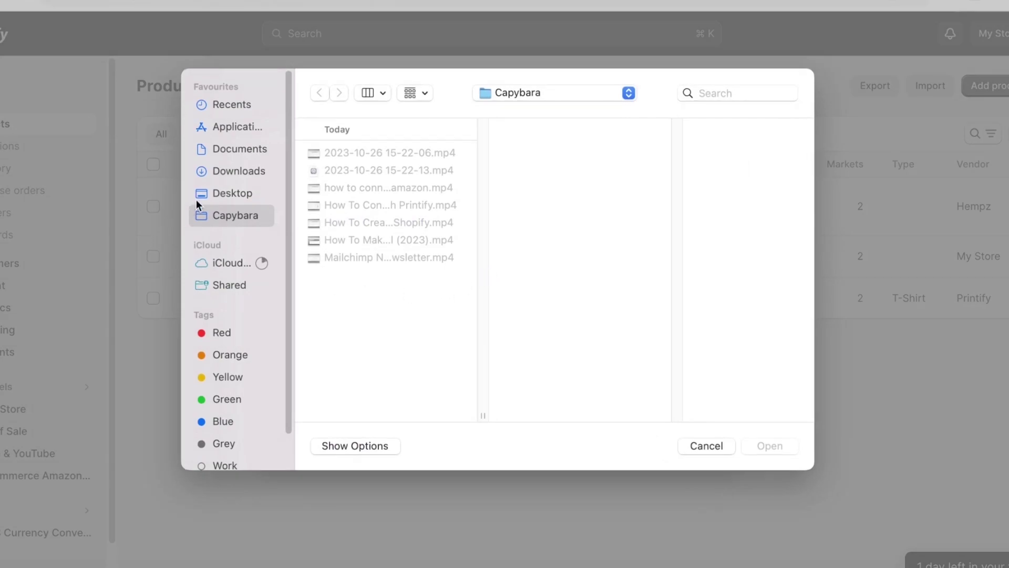
pyautogui.click(217, 202)
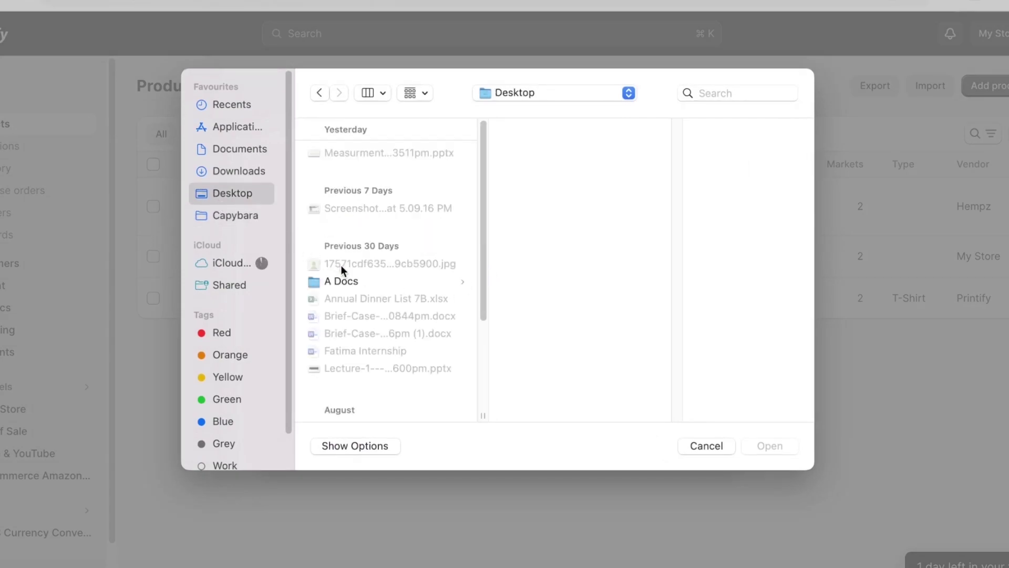
pyautogui.scroll(-5, 342, 279)
pyautogui.scroll(5, 342, 279)
pyautogui.click(225, 265)
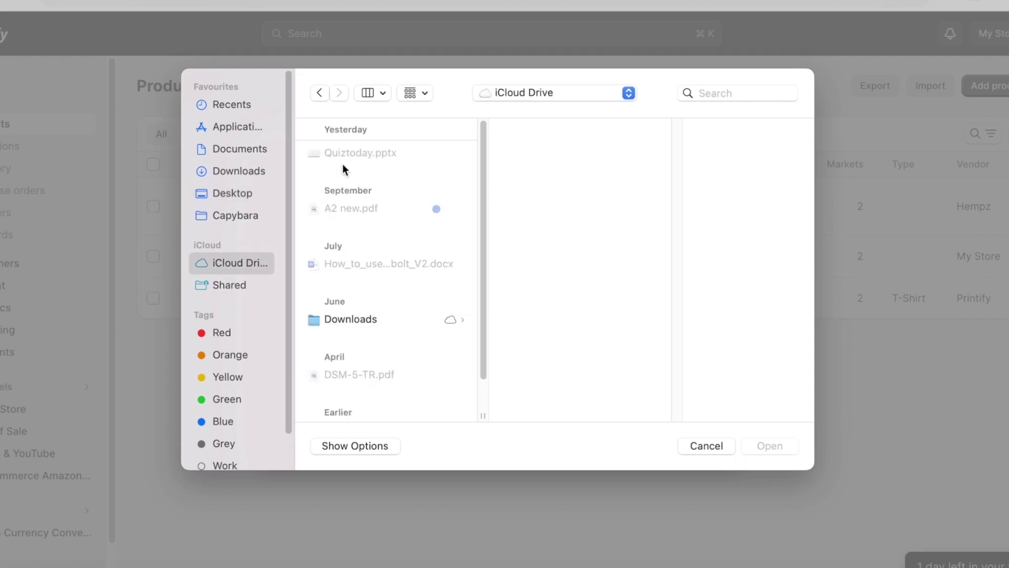
pyautogui.scroll(-2, 345, 159)
pyautogui.scroll(-2, 229, 396)
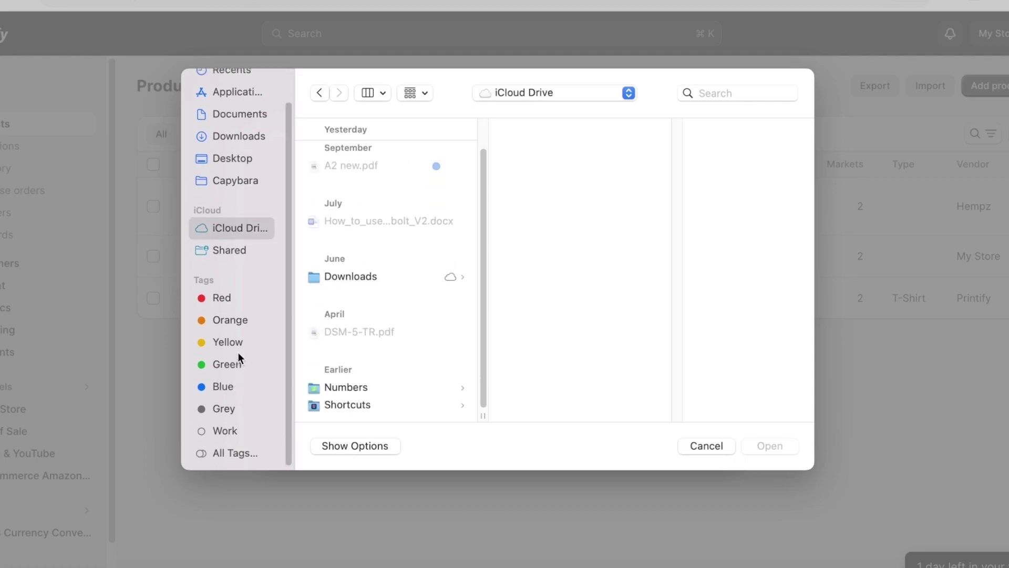
pyautogui.scroll(2, 238, 354)
# Pick Sample-Spreadsheet-10-rows.csv from recent files as the import file
pyautogui.click(231, 104)
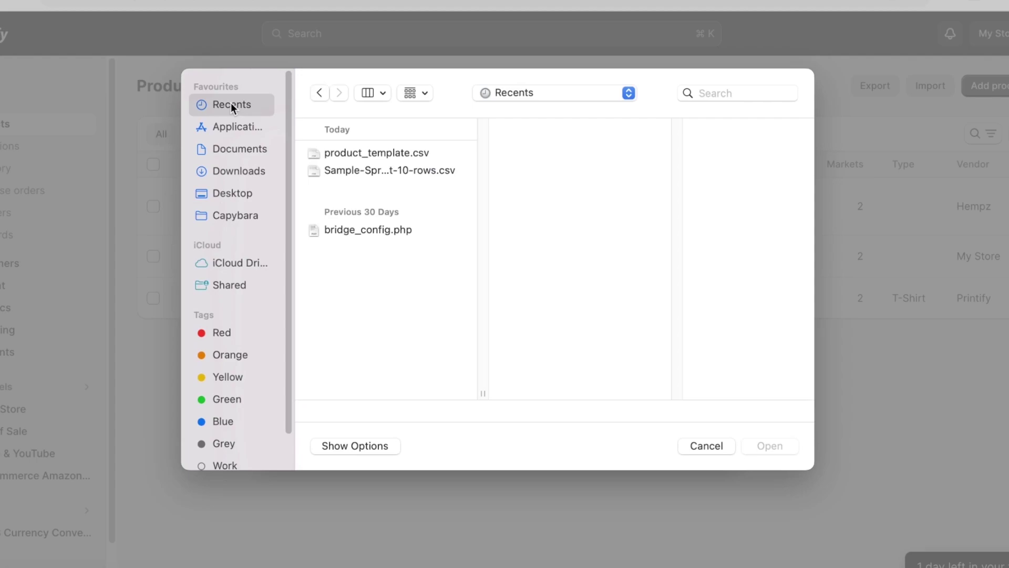
pyautogui.click(371, 151)
pyautogui.click(372, 171)
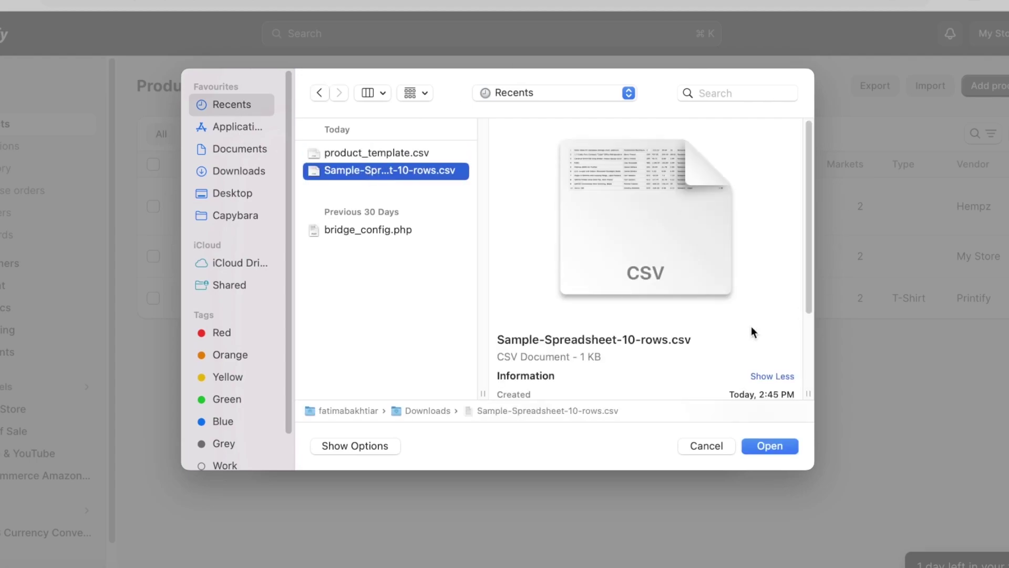
pyautogui.click(770, 446)
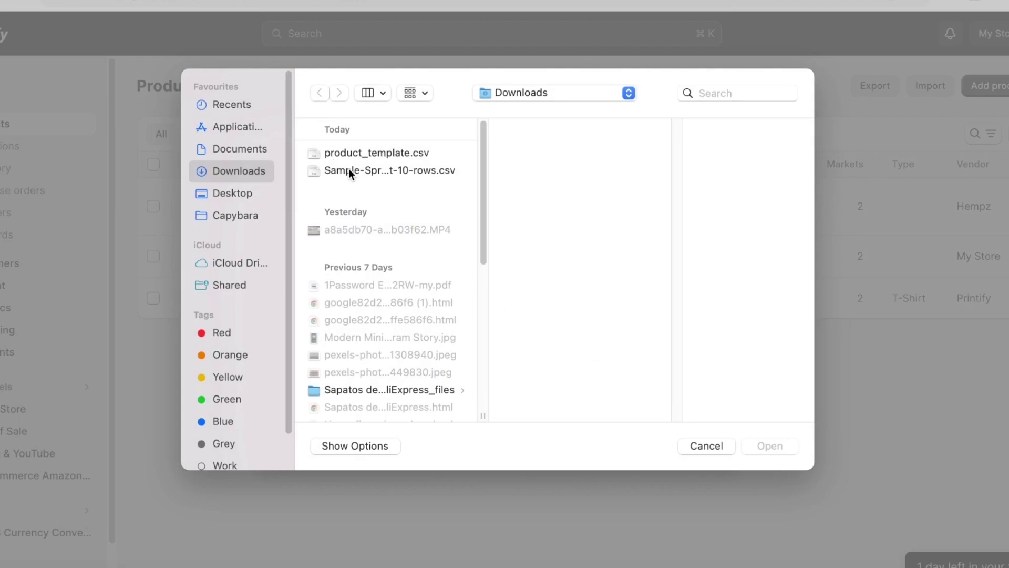
pyautogui.click(349, 171)
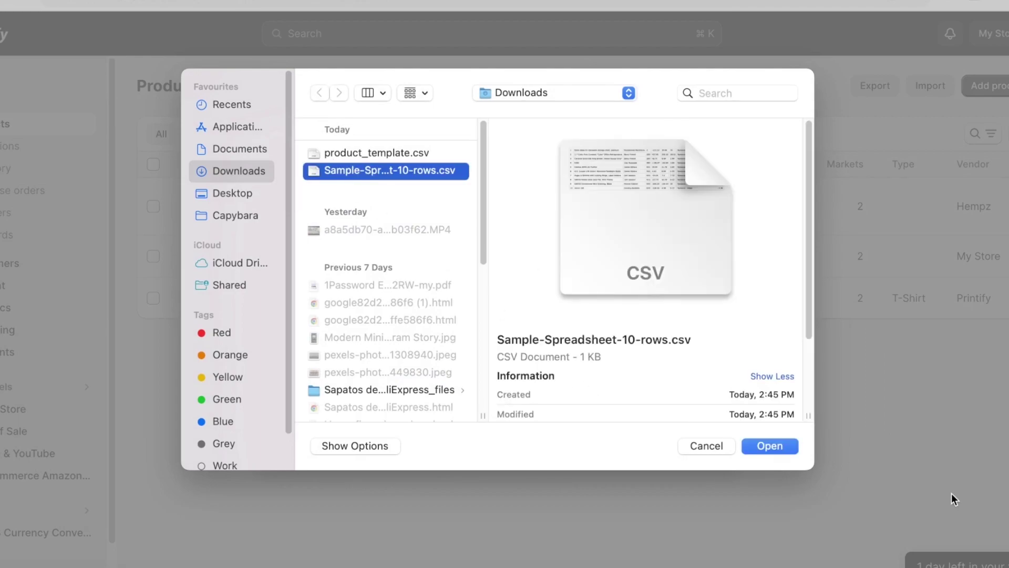
pyautogui.click(756, 448)
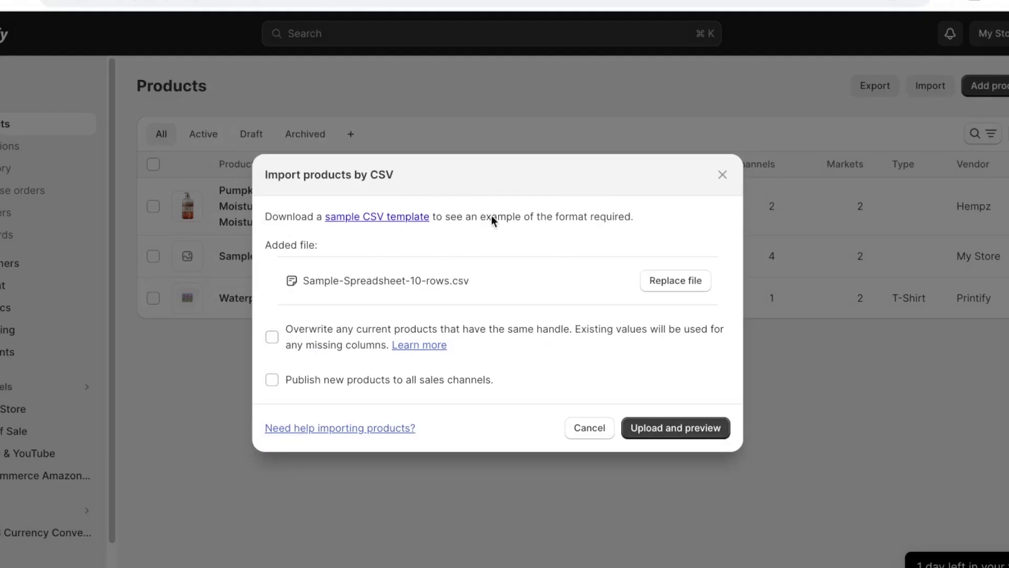
# Upload the file and map Product Title to the CSV's product-name column
pyautogui.click(666, 428)
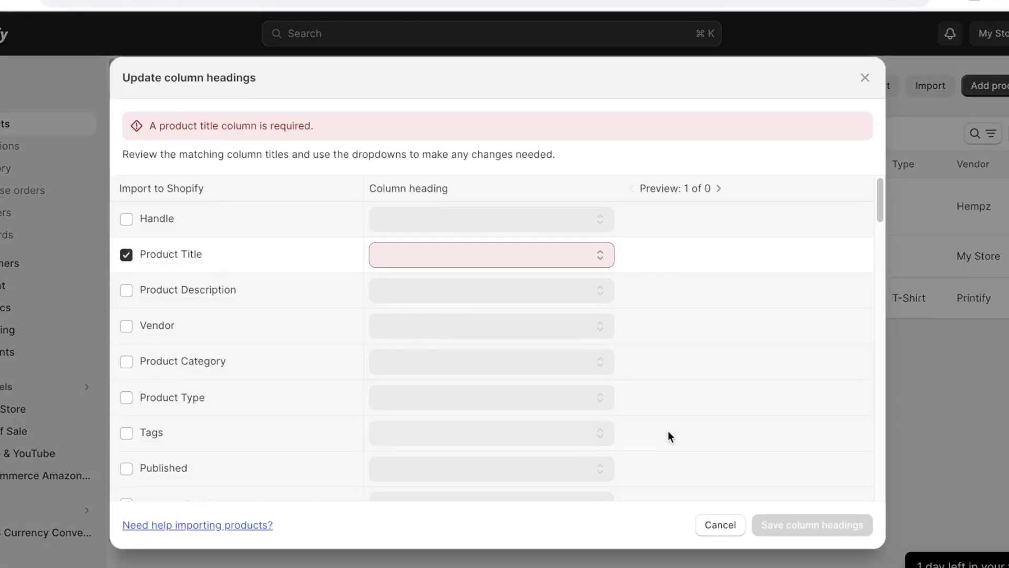
pyautogui.scroll(-5, 543, 419)
pyautogui.scroll(5, 531, 378)
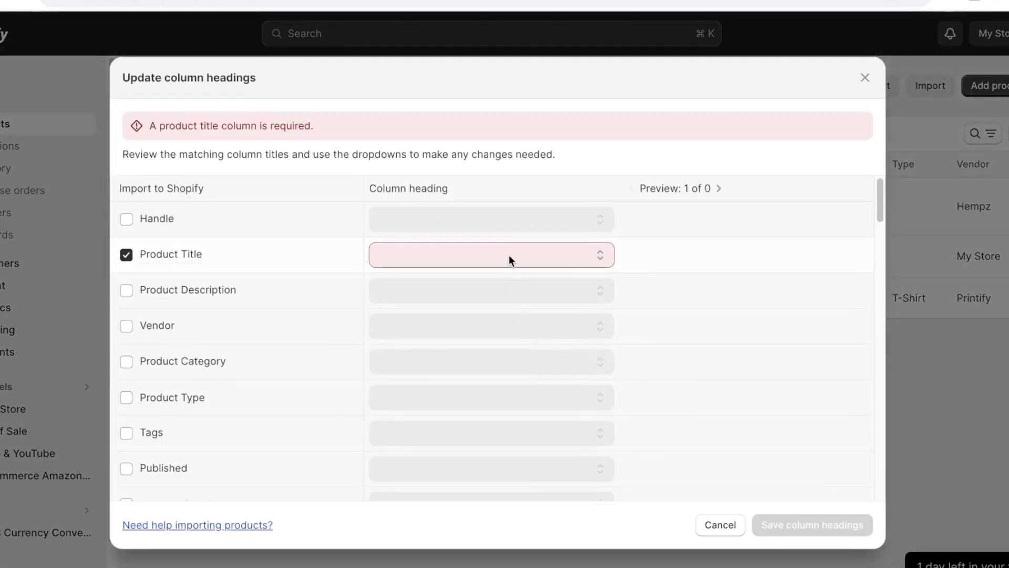
pyautogui.click(509, 258)
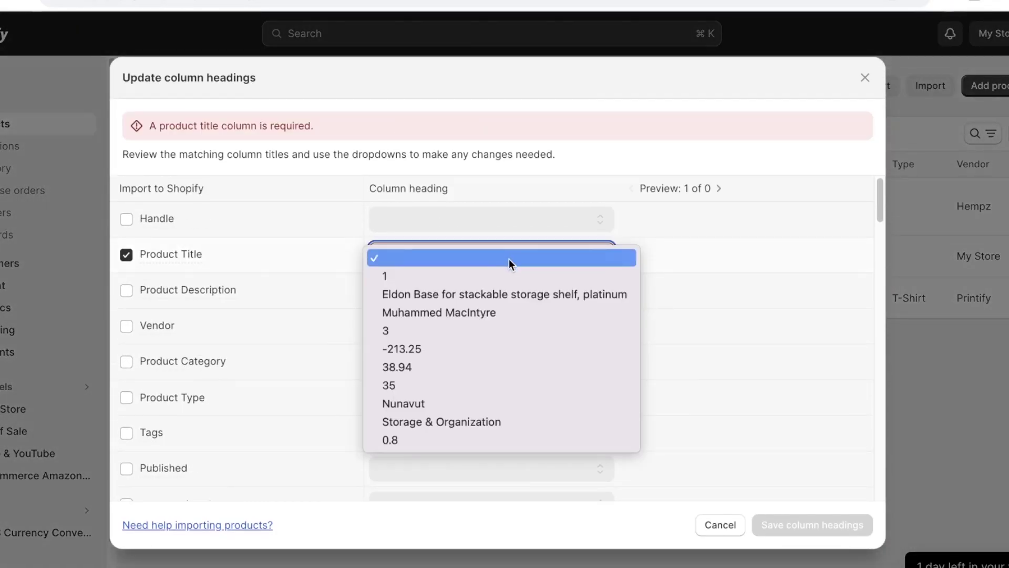
pyautogui.click(468, 280)
pyautogui.click(468, 234)
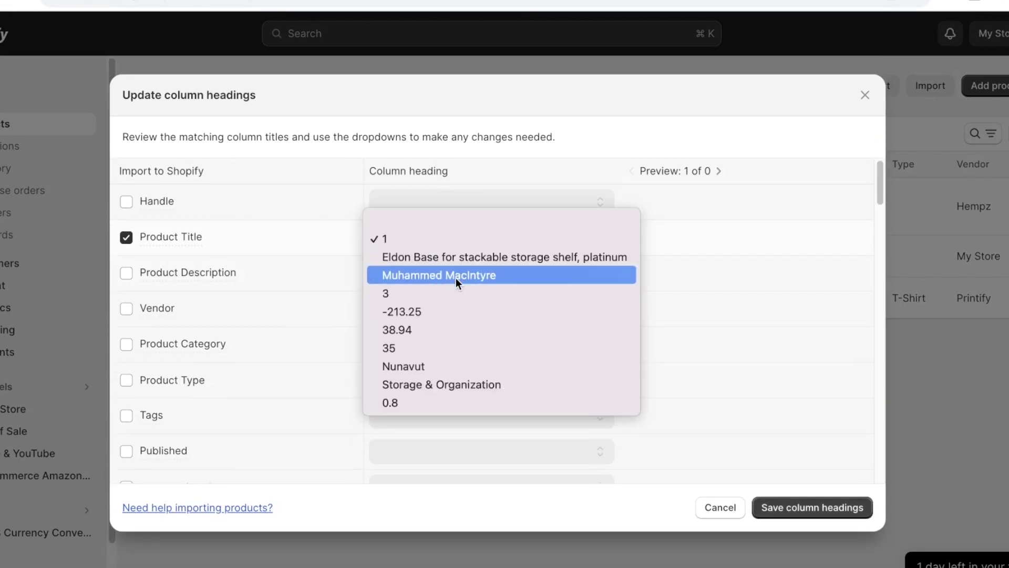
pyautogui.click(461, 260)
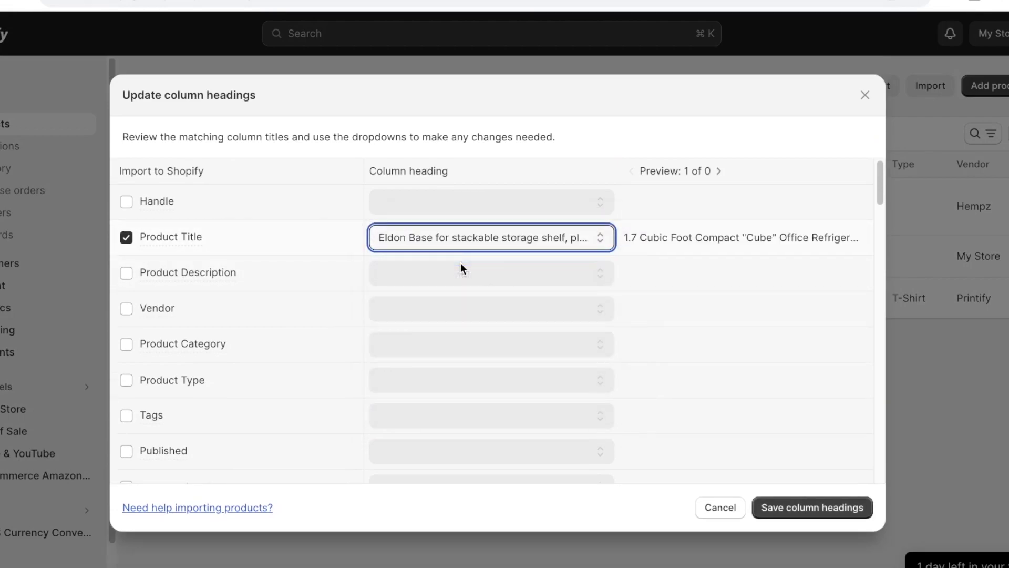
pyautogui.click(686, 240)
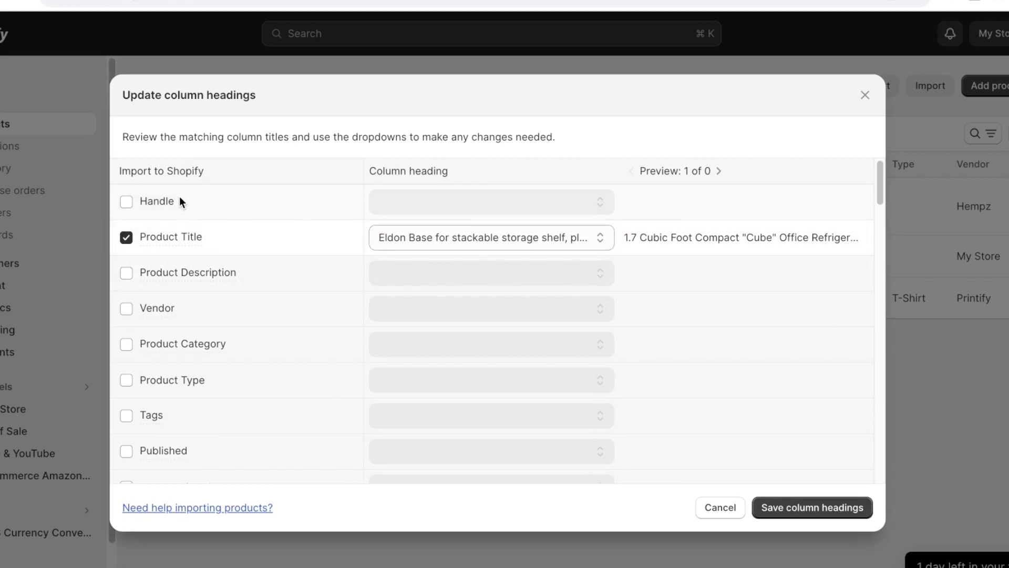
# Exclude Product Category and Product Description, then save the column headings to preview
pyautogui.click(126, 345)
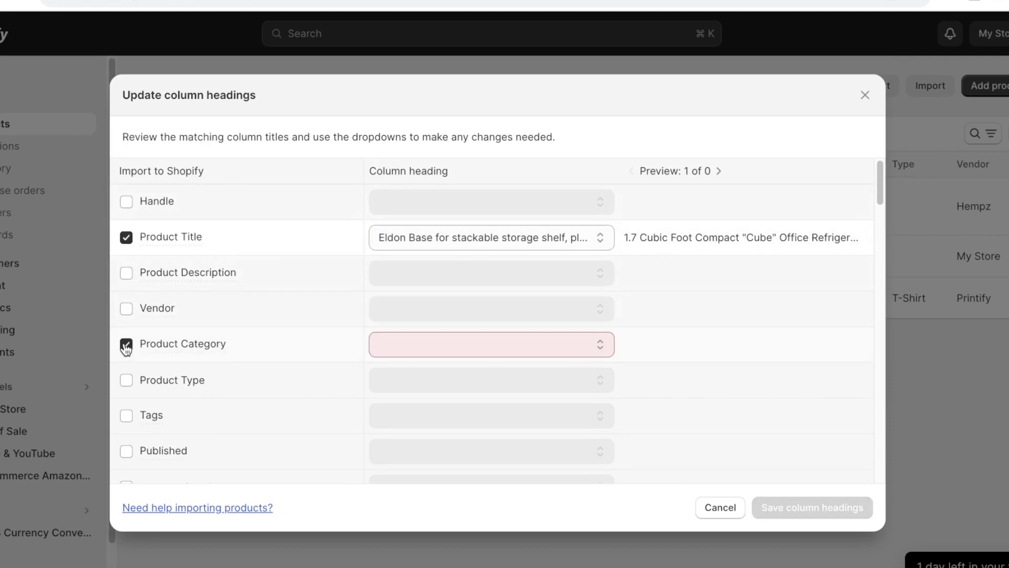
pyautogui.click(442, 345)
pyautogui.click(125, 349)
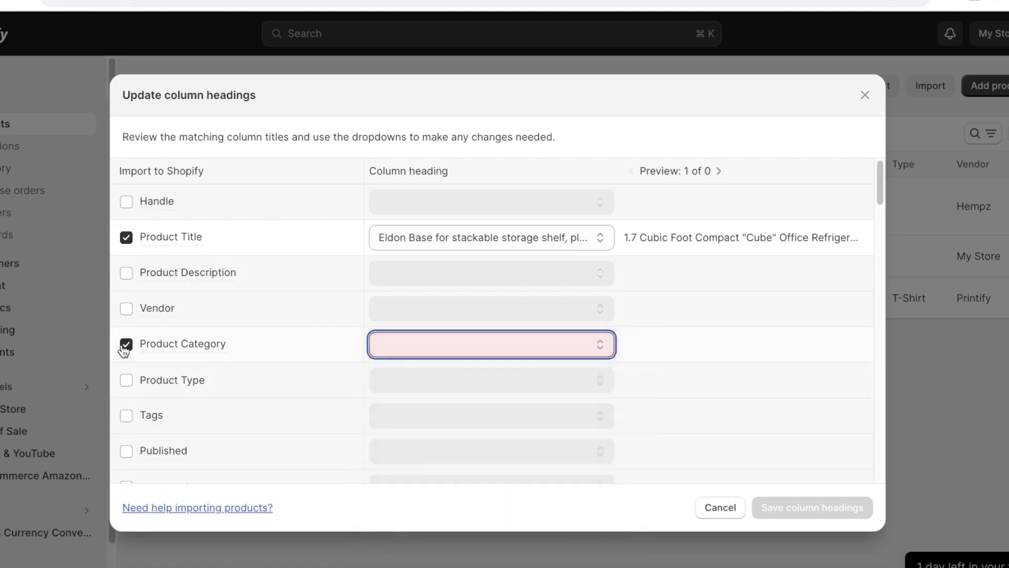
pyautogui.click(125, 349)
pyautogui.moveTo(170, 349)
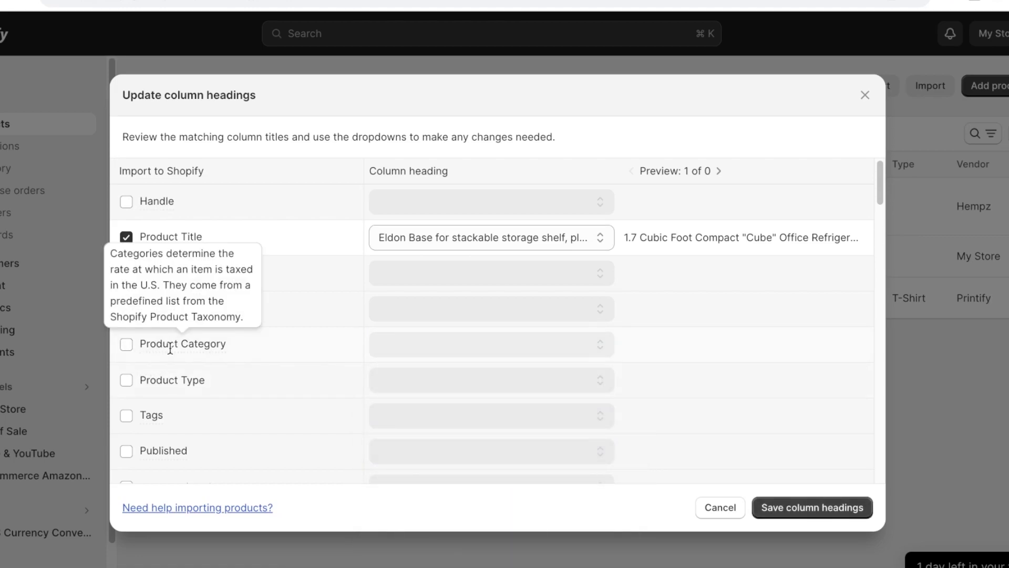
pyautogui.scroll(-10, 155, 337)
pyautogui.scroll(10, 127, 384)
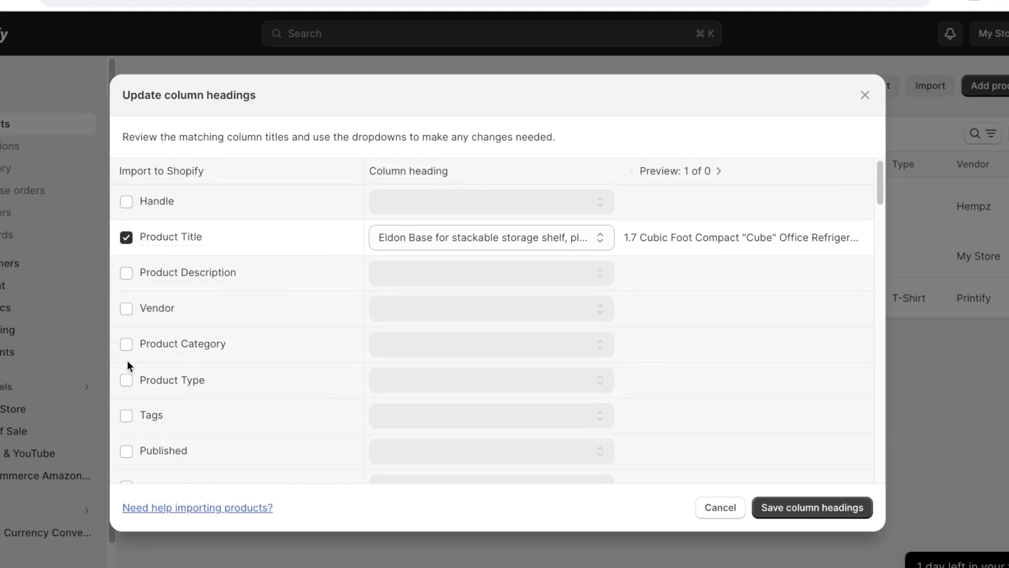
pyautogui.click(126, 273)
pyautogui.click(459, 272)
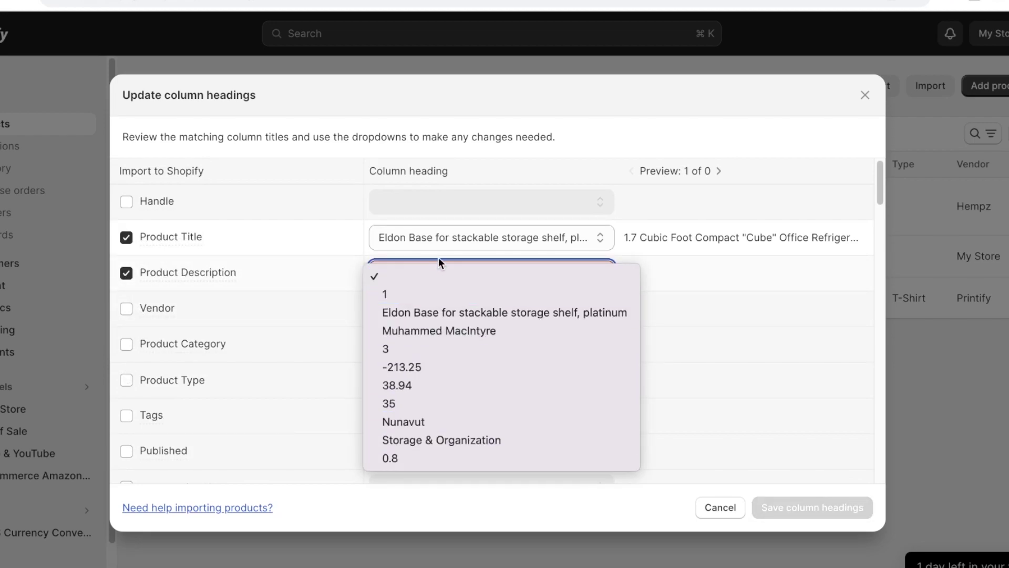
pyautogui.click(124, 273)
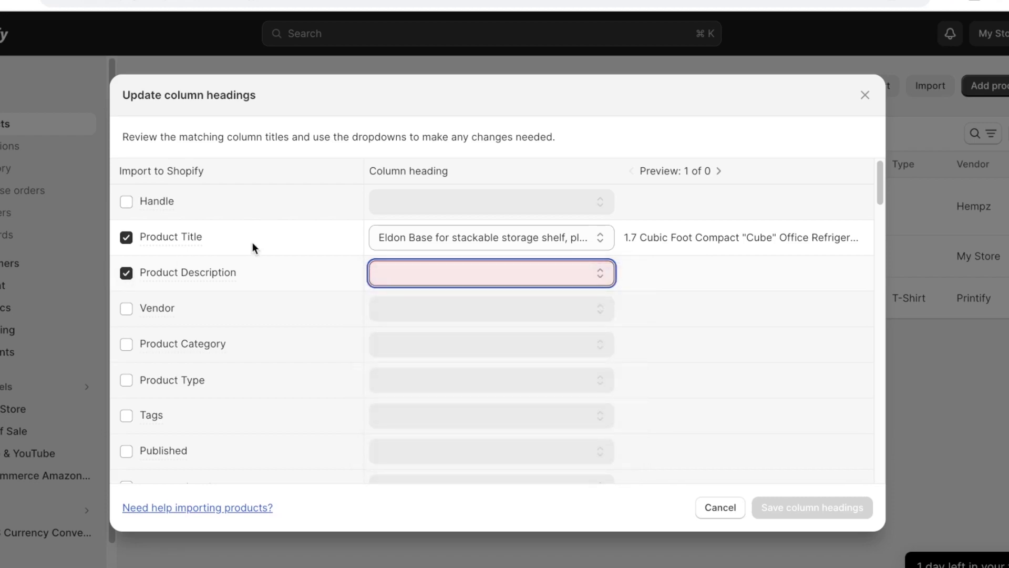
pyautogui.click(126, 277)
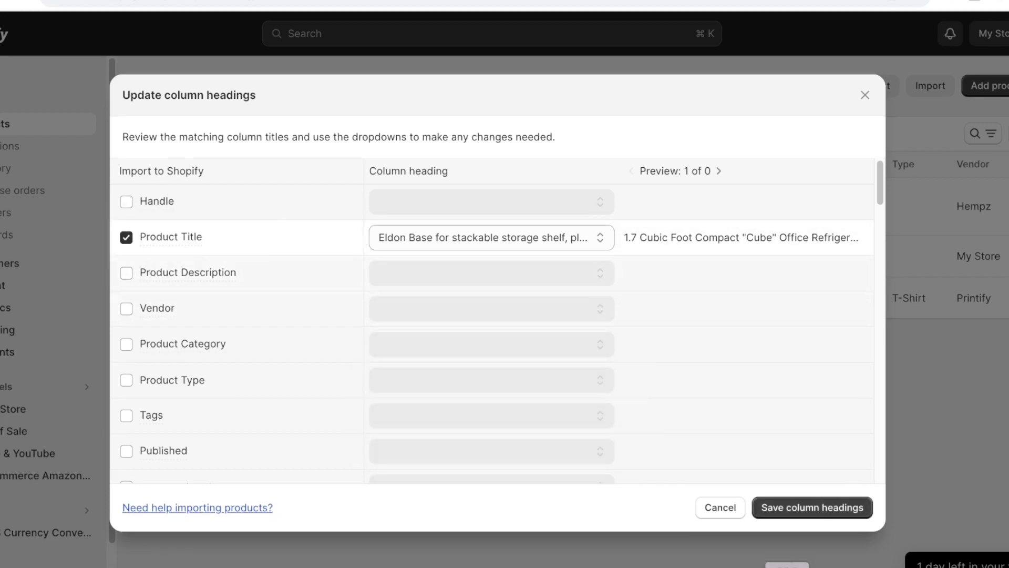
pyautogui.click(821, 509)
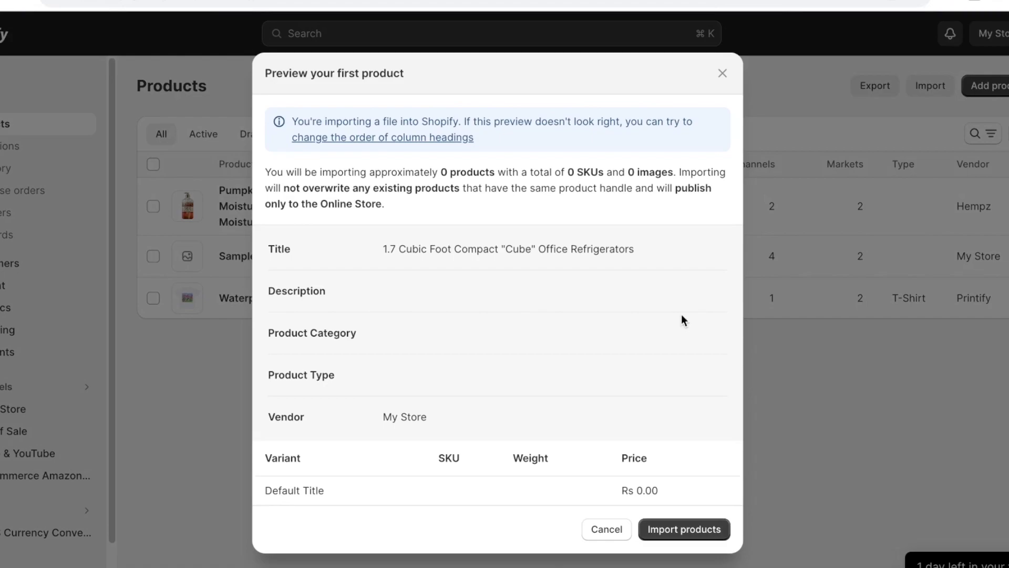
# Import the previewed spreadsheet products, such as Holmes HEPA Air Purifier, and dismiss the progress notice
pyautogui.click(663, 531)
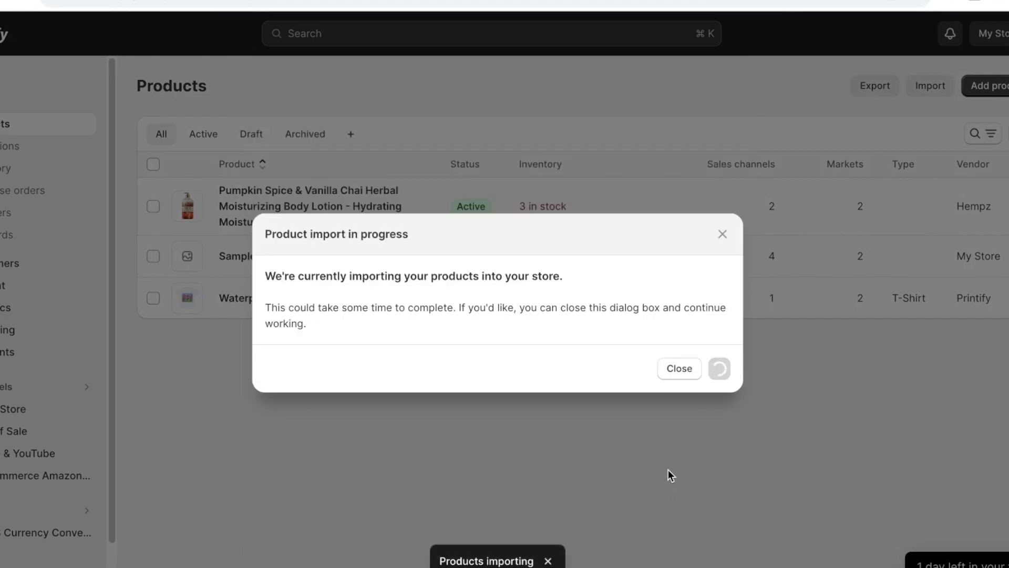
pyautogui.click(721, 232)
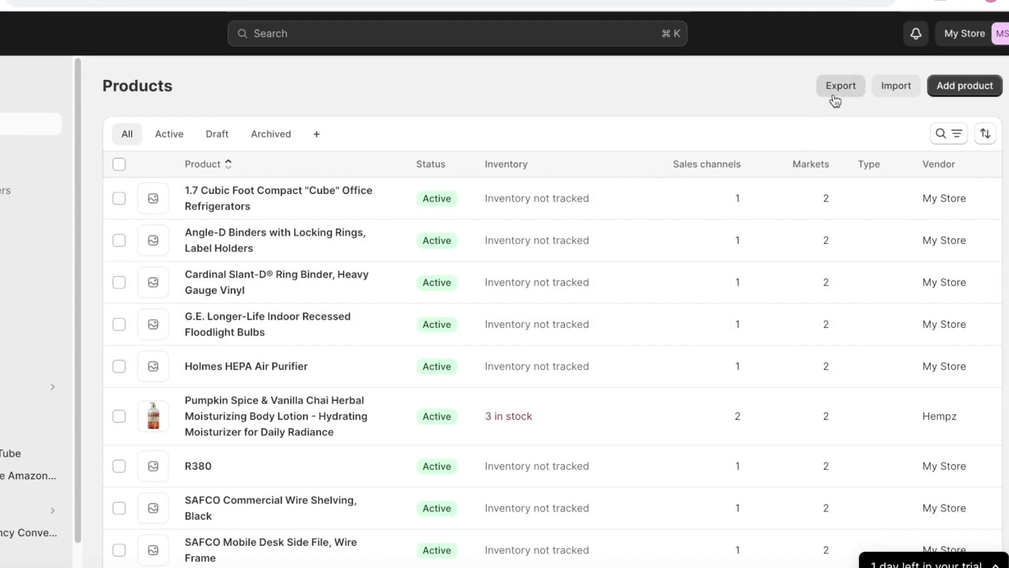
# Import product_template.csv, adding Example T-Shirt, Example Pants and Example Hat
pyautogui.click(911, 88)
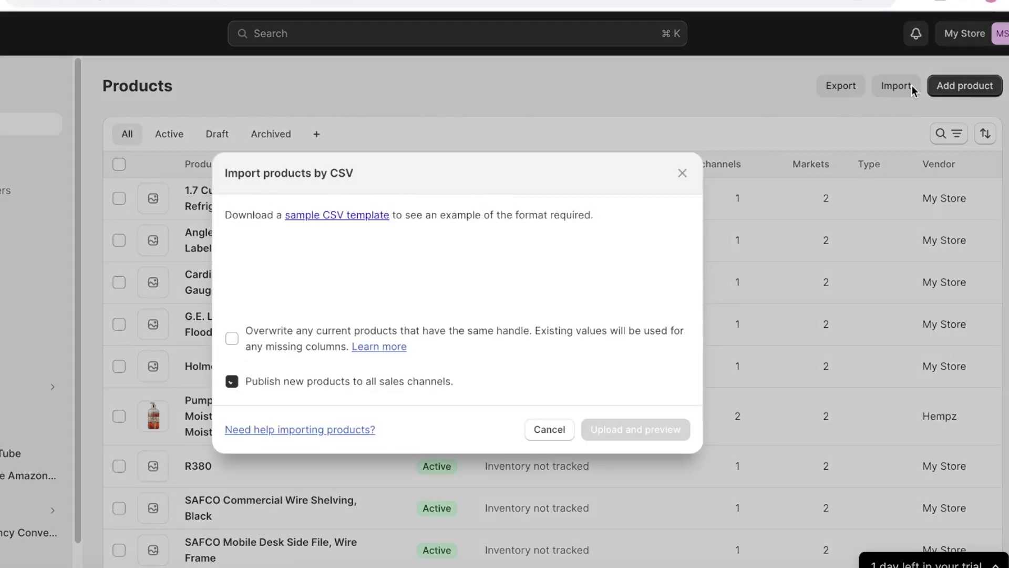
pyautogui.click(452, 270)
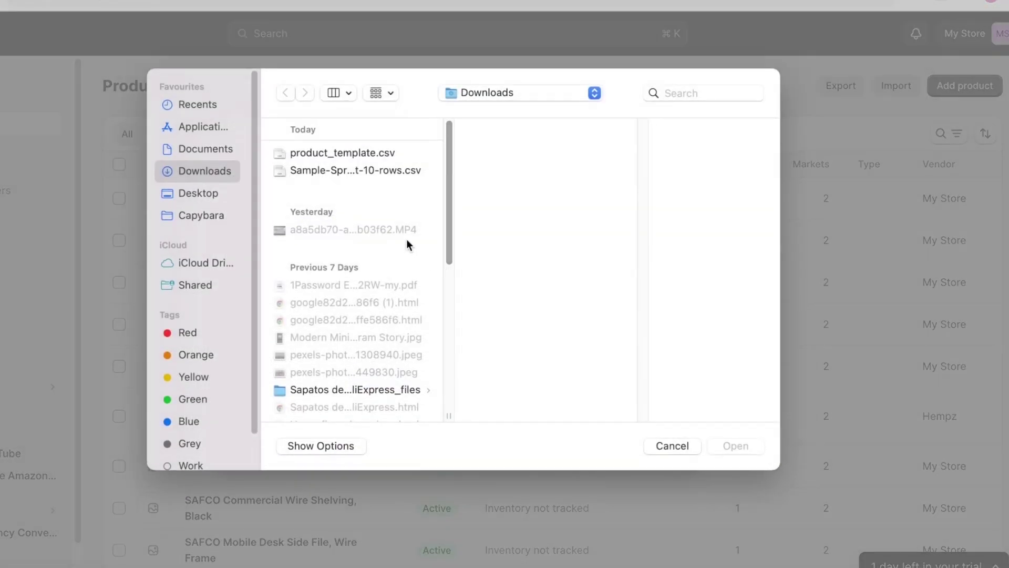
pyautogui.click(342, 159)
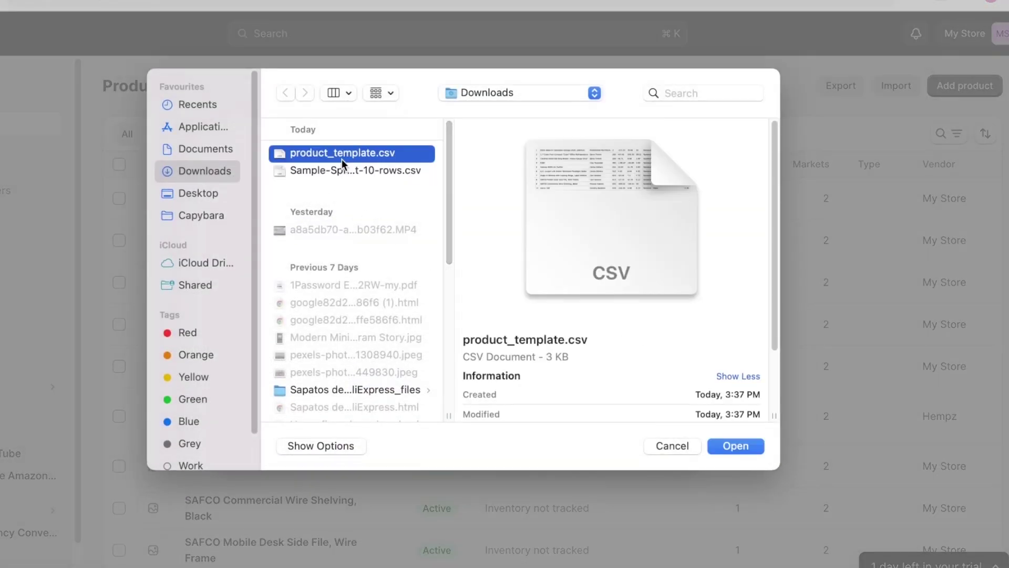
pyautogui.click(736, 445)
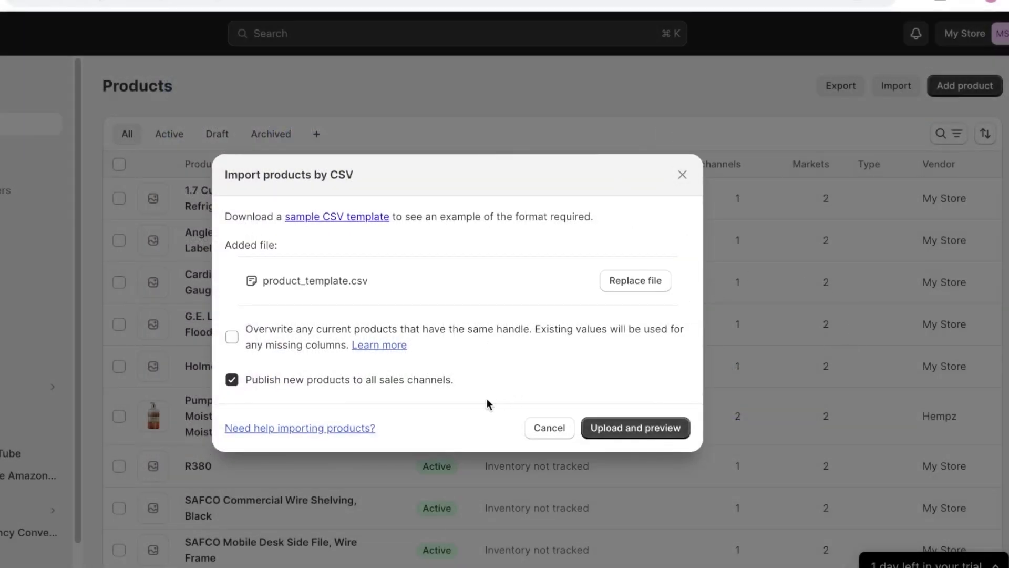
pyautogui.click(642, 426)
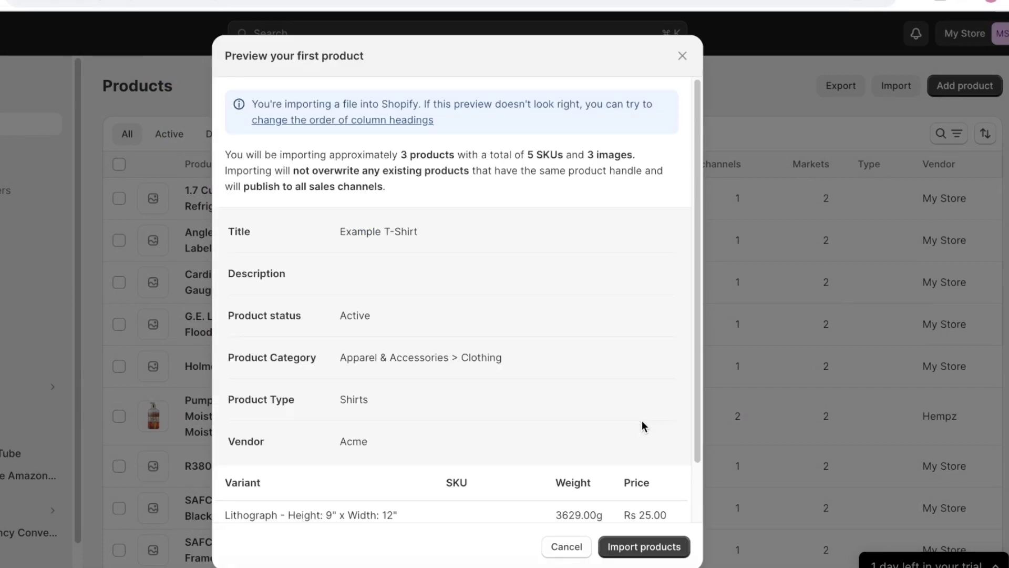
pyautogui.scroll(-2, 410, 323)
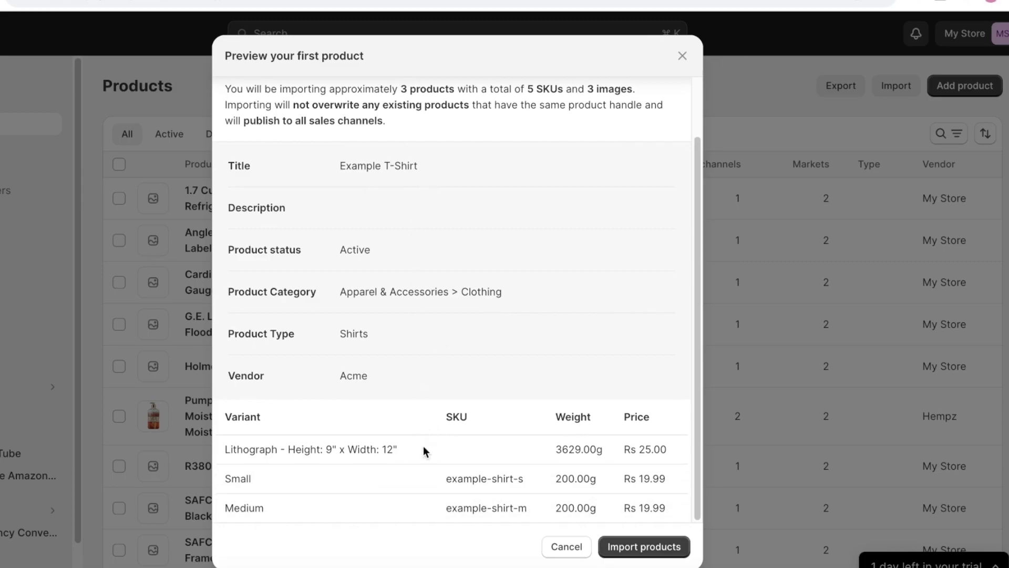
pyautogui.click(636, 547)
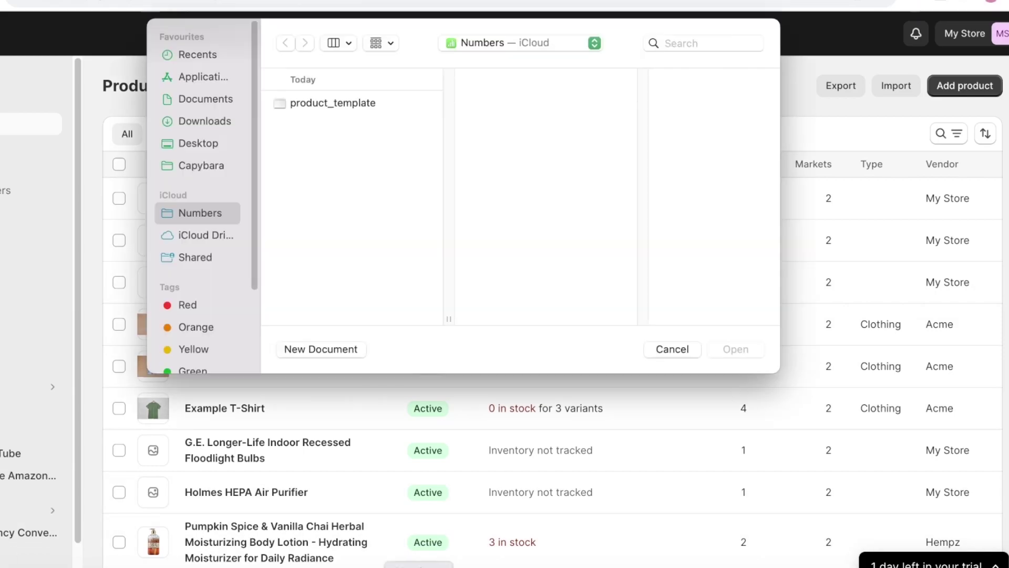
pyautogui.click(308, 103)
pyautogui.doubleClick(307, 103)
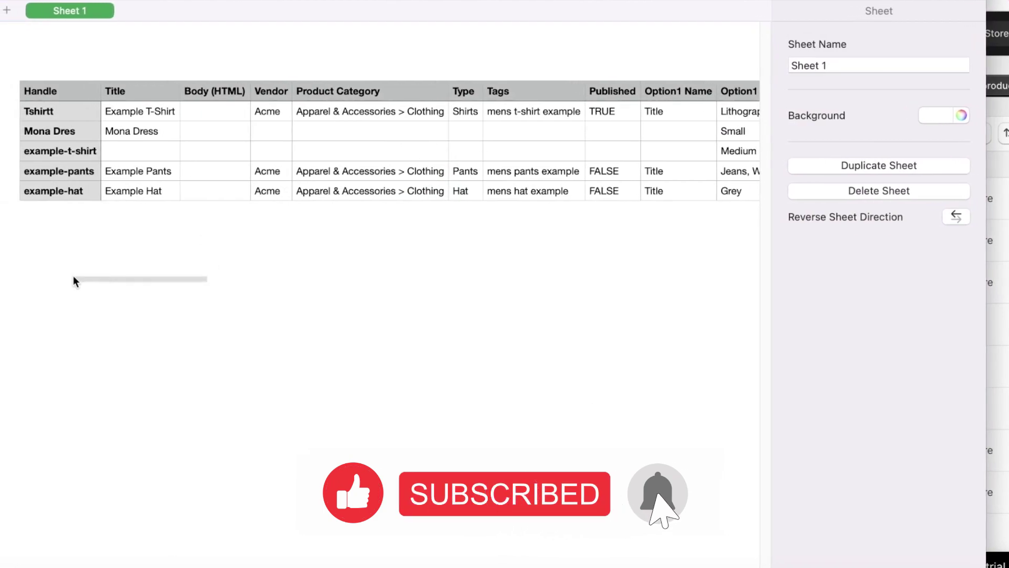
pyautogui.click(680, 155)
pyautogui.click(618, 257)
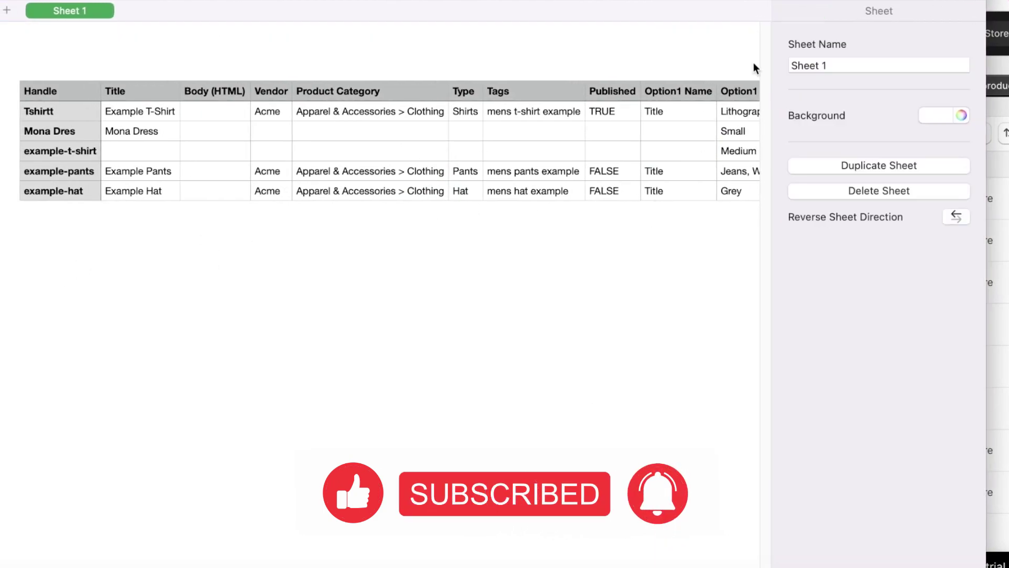
pyautogui.click(680, 111)
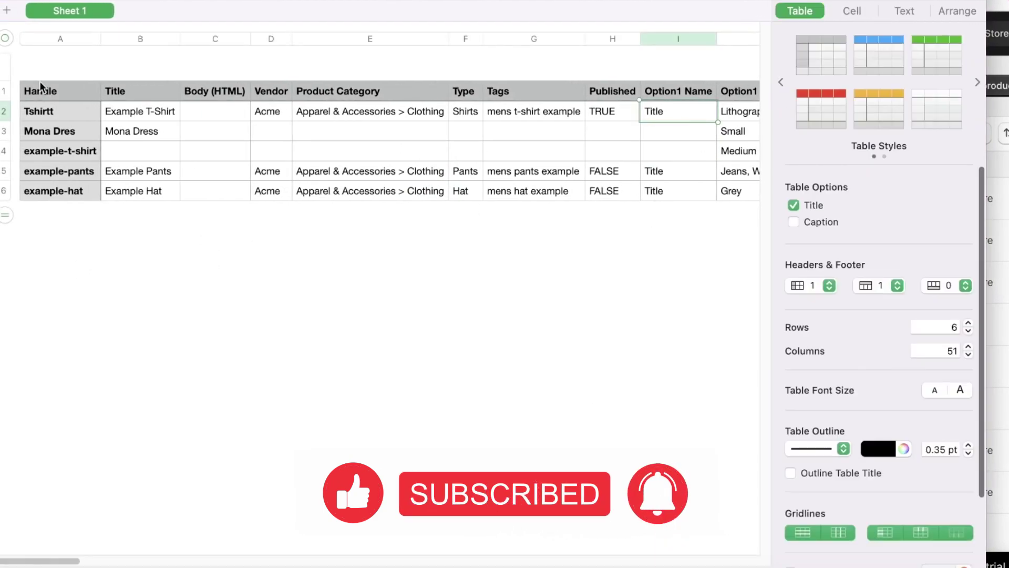
pyautogui.click(4, 131)
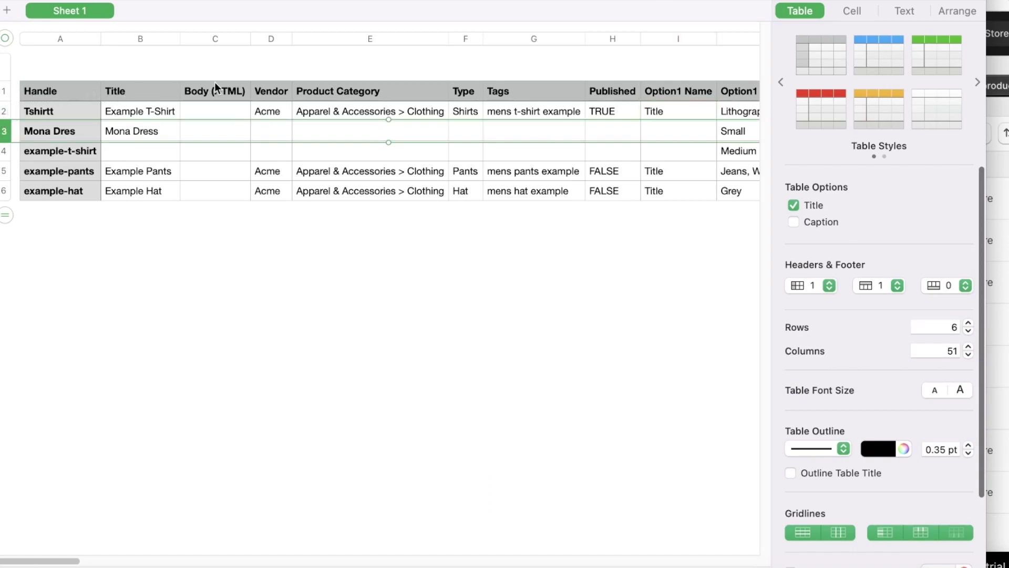
pyautogui.click(225, 90)
pyautogui.click(307, 90)
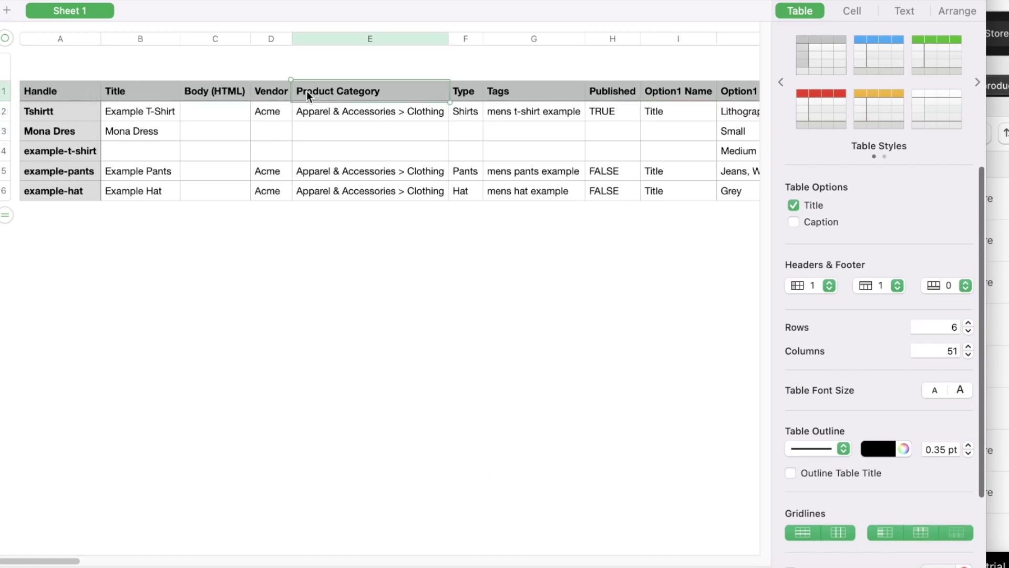
pyautogui.click(490, 97)
pyautogui.press('Right')
pyautogui.press('Right')
pyautogui.press('Right')
pyautogui.press('Right')
pyautogui.press('Right')
pyautogui.press('Right')
pyautogui.press('Right')
pyautogui.press('Right')
pyautogui.press('Right')
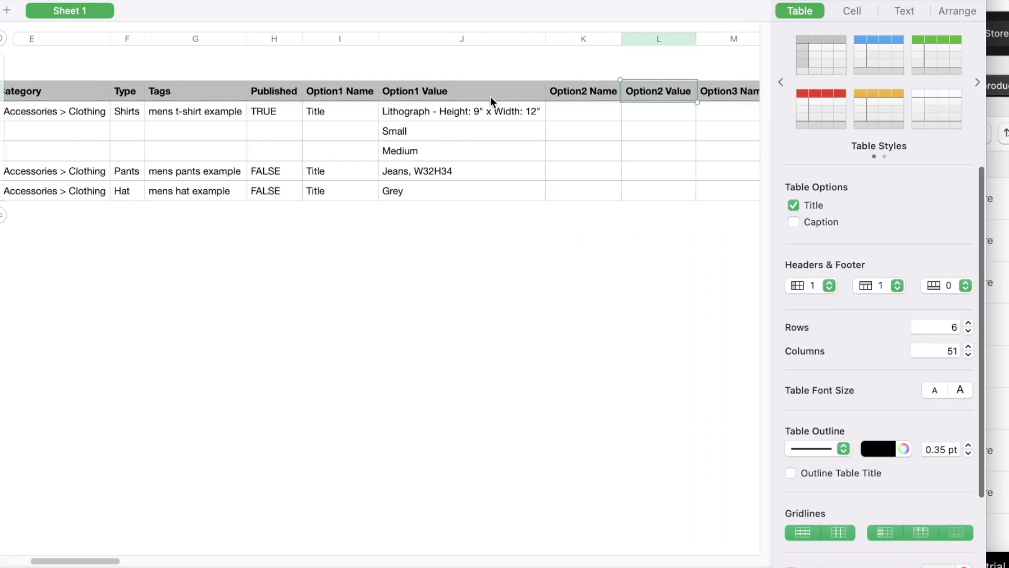
pyautogui.press('Right')
pyautogui.press('Right')
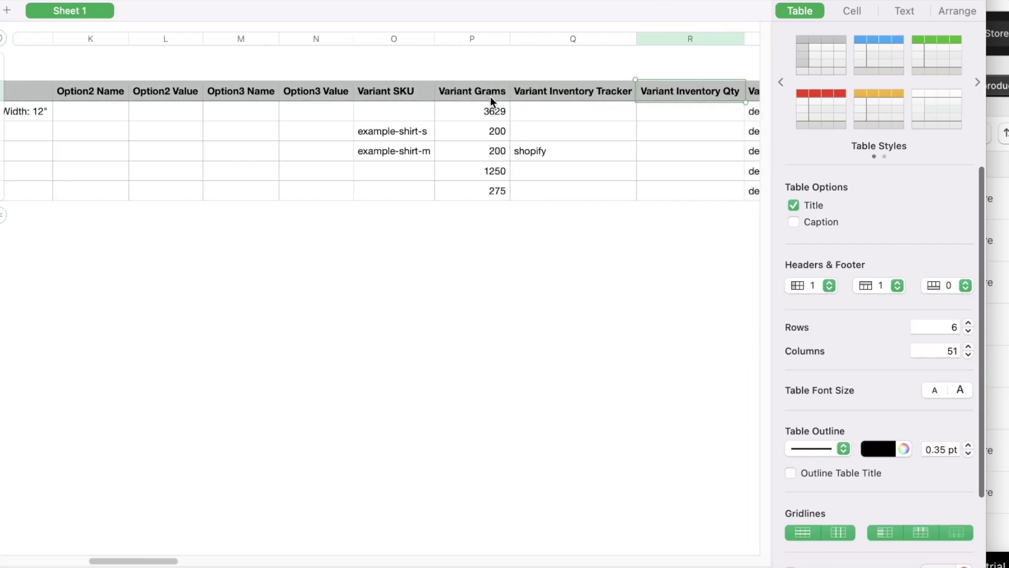
pyautogui.click(323, 216)
pyautogui.moveTo(323, 216); pyautogui.dragTo(105, 74)
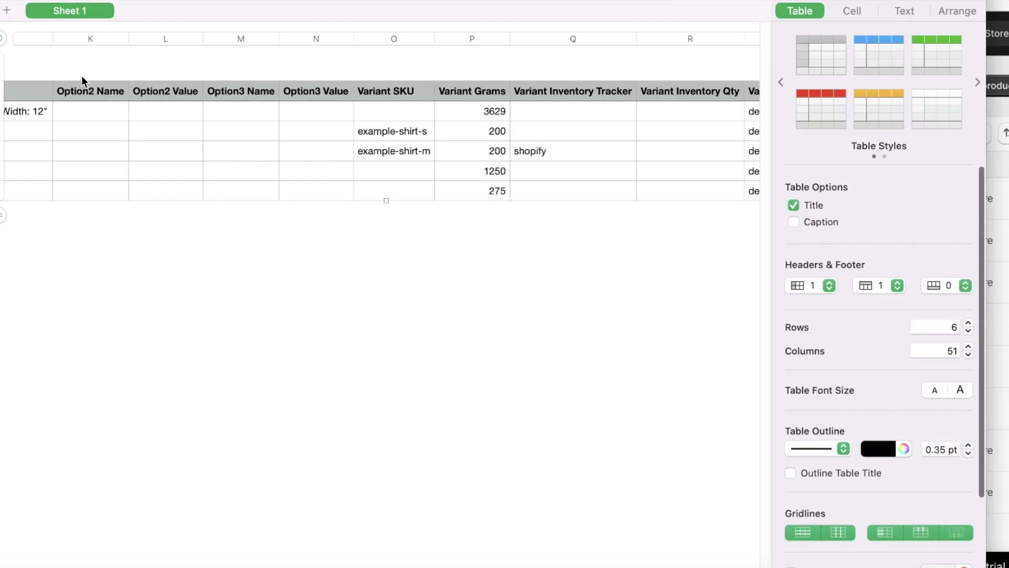
pyautogui.click(97, 92)
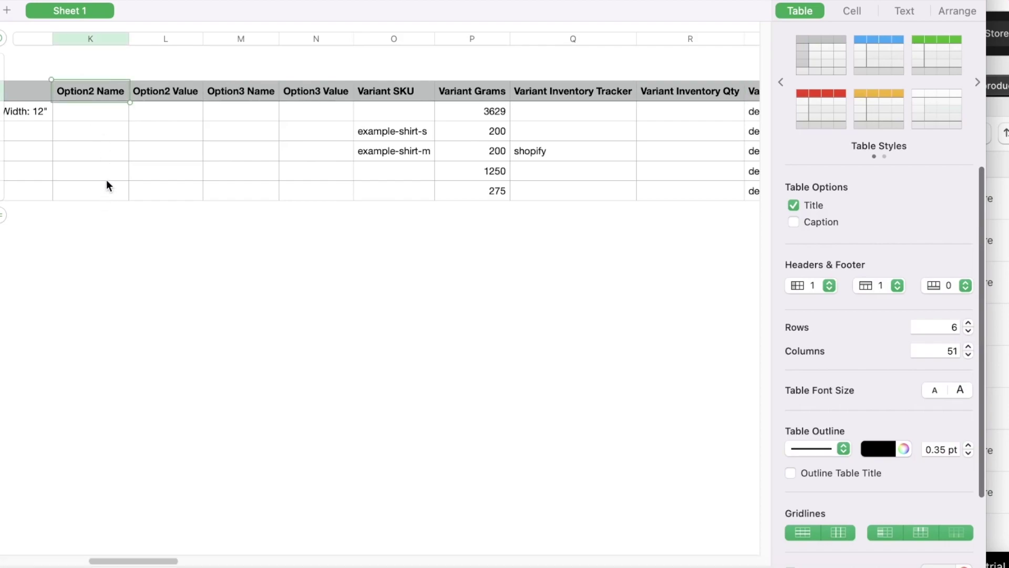
# Cut the Option2 Name heading and delete its emptied column
pyautogui.rightClick(115, 86)
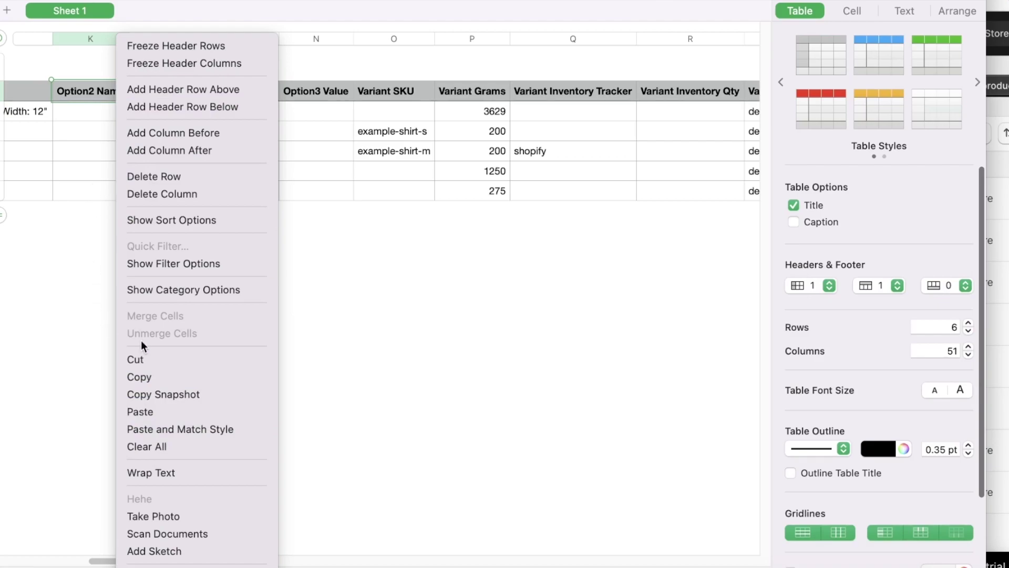
pyautogui.click(144, 360)
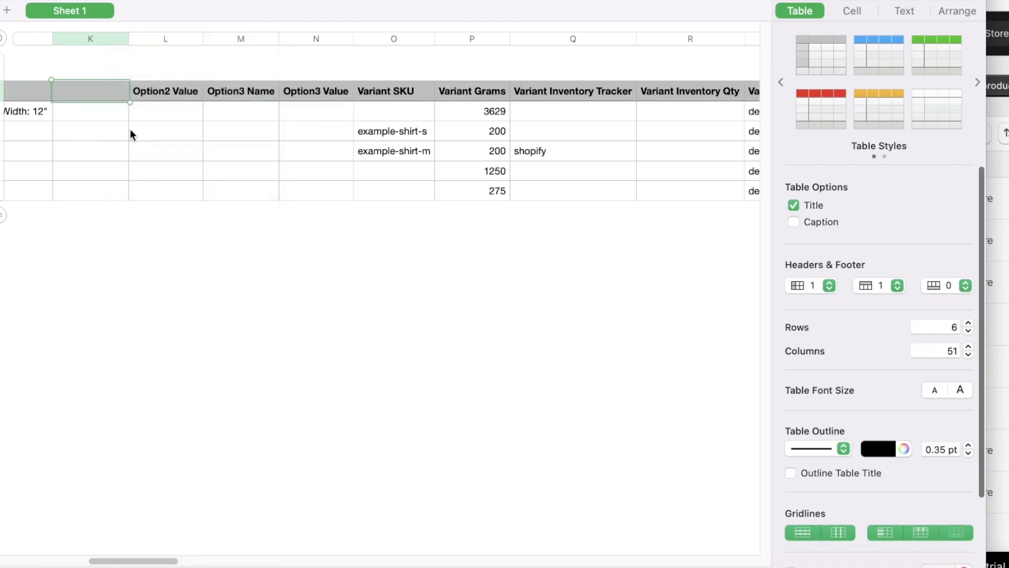
pyautogui.doubleClick(117, 95)
pyautogui.rightClick(115, 94)
pyautogui.click(96, 105)
pyautogui.rightClick(94, 112)
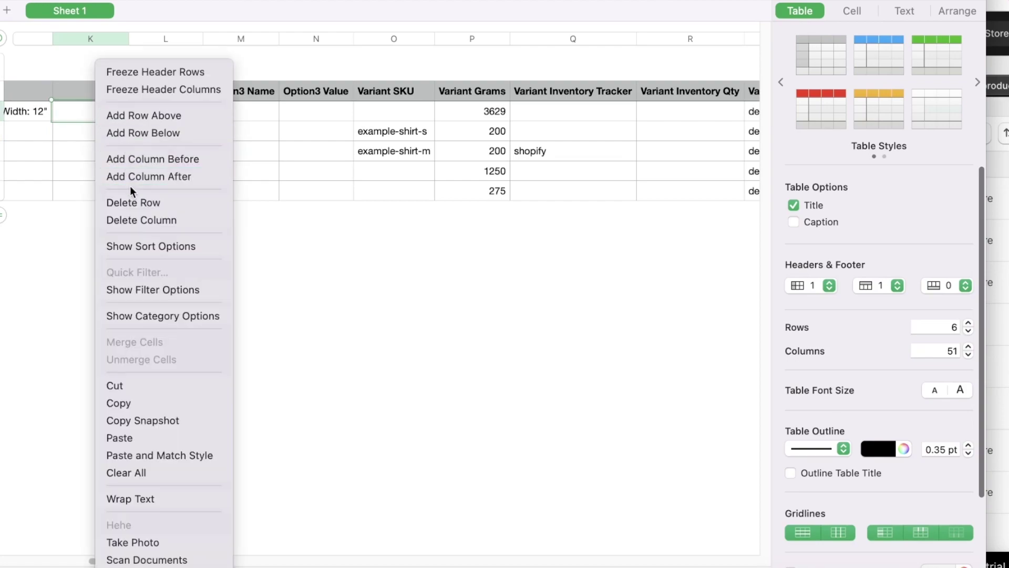
pyautogui.click(136, 217)
# Delete the Option2 Value, Option3 Name and Option3 Value columns, leaving Variant SKU in column K
pyautogui.rightClick(99, 115)
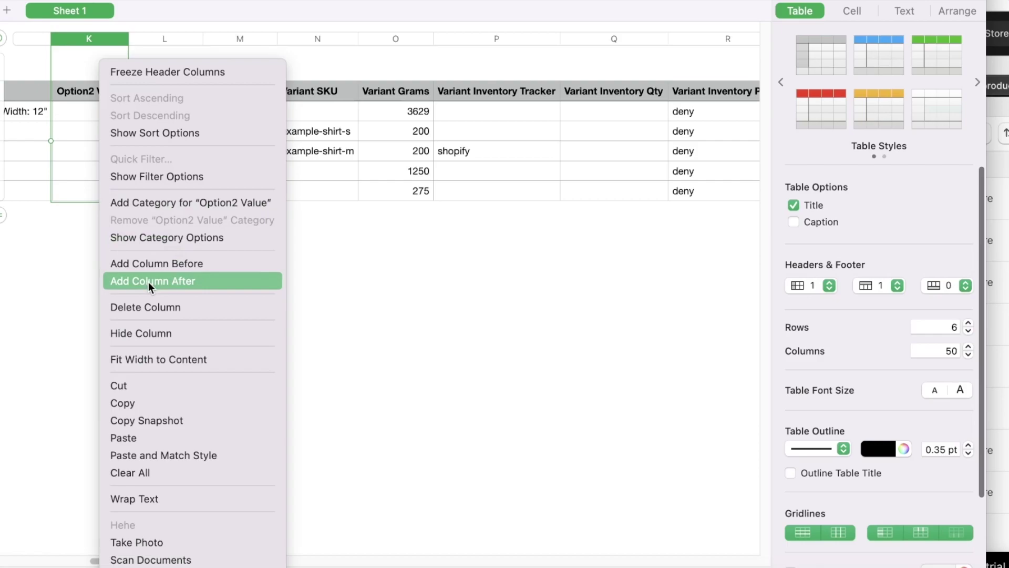
pyautogui.click(145, 307)
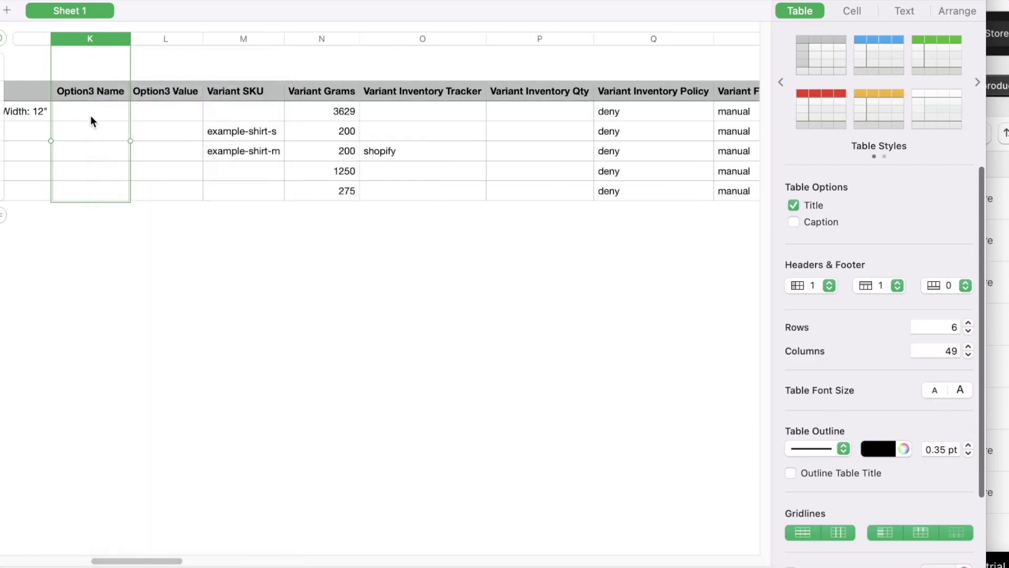
pyautogui.rightClick(91, 117)
pyautogui.click(126, 307)
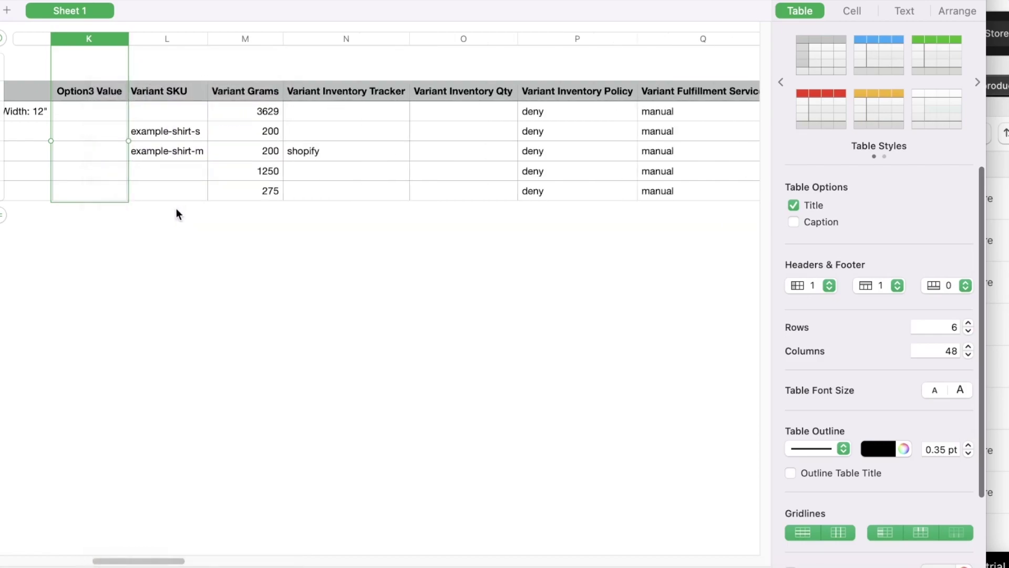
pyautogui.rightClick(84, 140)
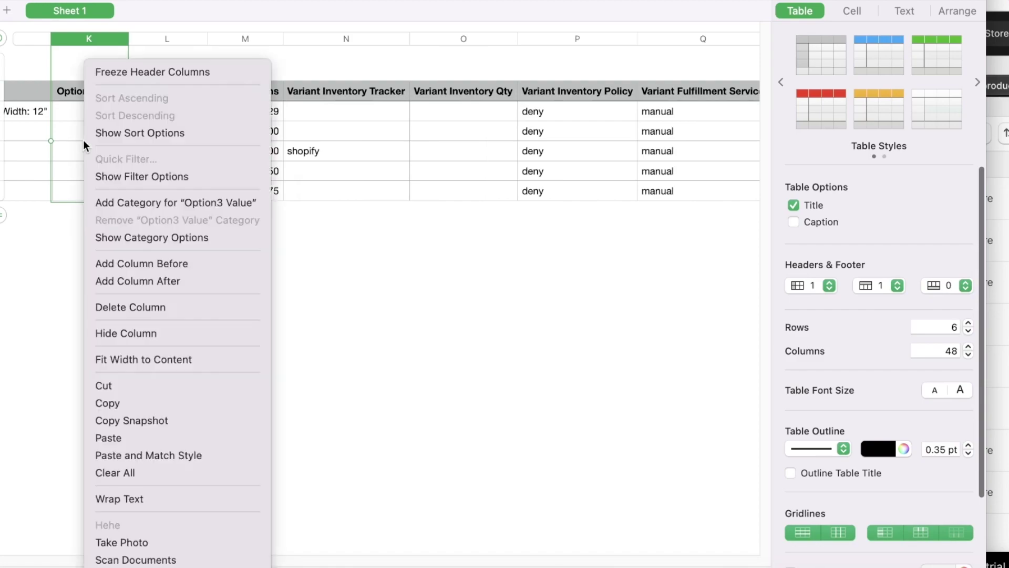
pyautogui.click(103, 307)
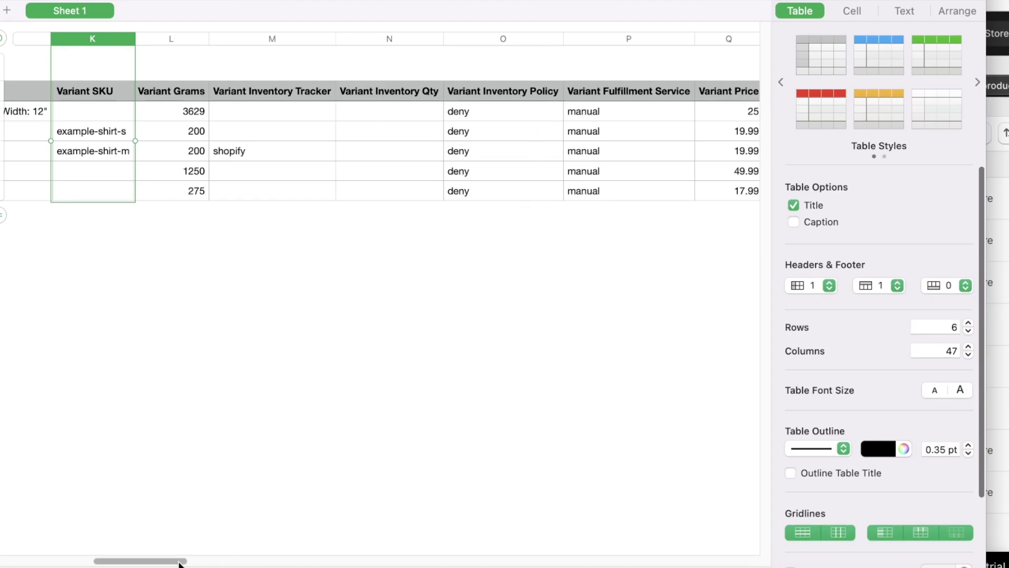
pyautogui.moveTo(179, 564); pyautogui.dragTo(296, 558)
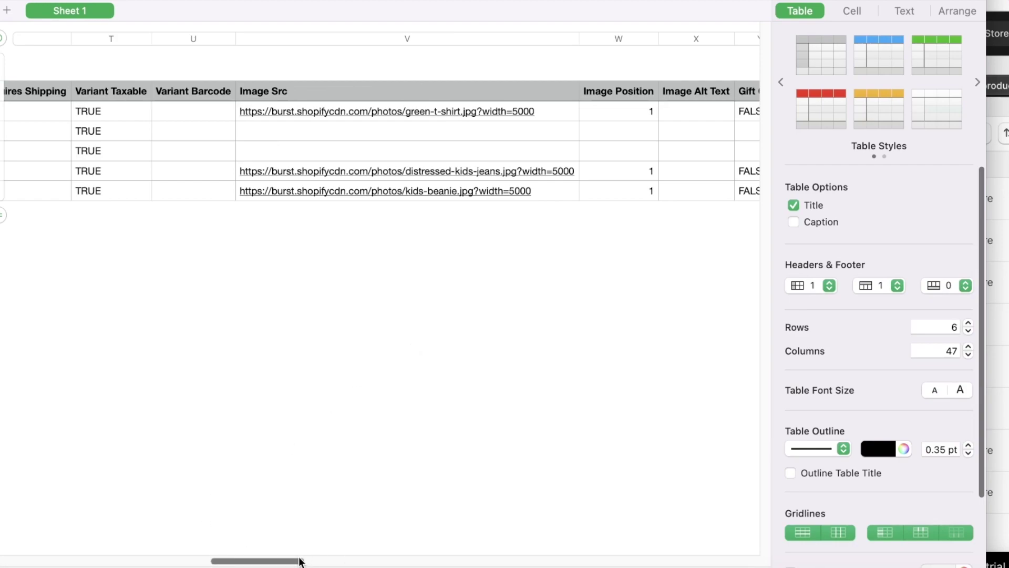
pyautogui.moveTo(301, 562); pyautogui.dragTo(22, 429)
# Scroll across the sample template table to review every column through to the last
pyautogui.click(193, 236)
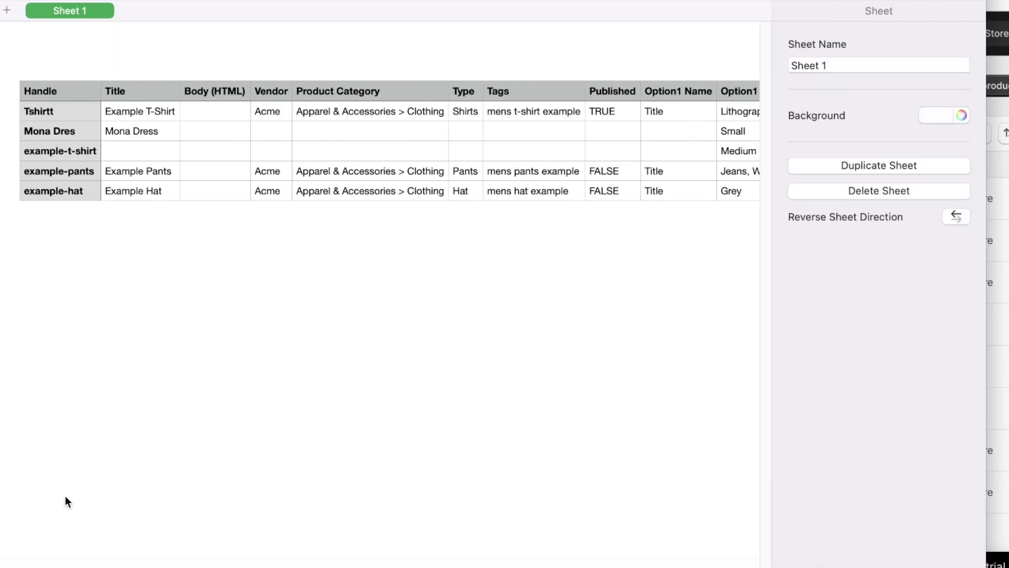
pyautogui.hscroll(2, 389, 141)
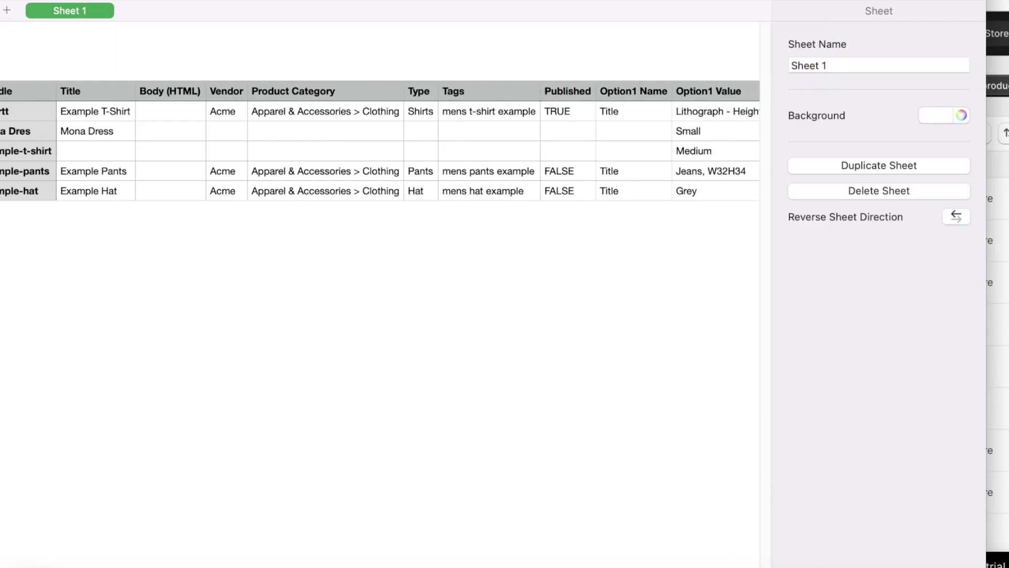
pyautogui.hscroll(-2, 389, 141)
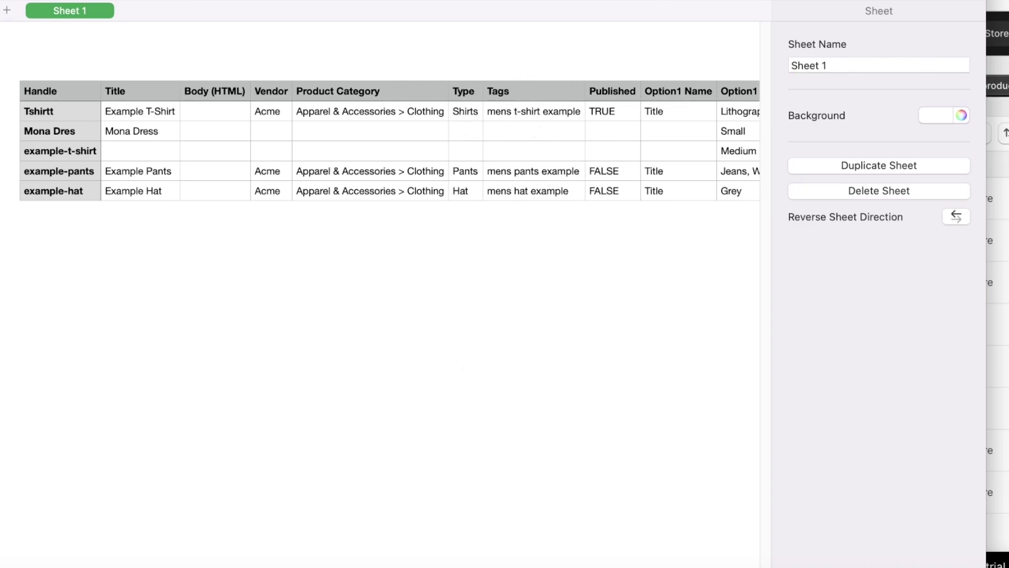
pyautogui.hscroll(15, 389, 142)
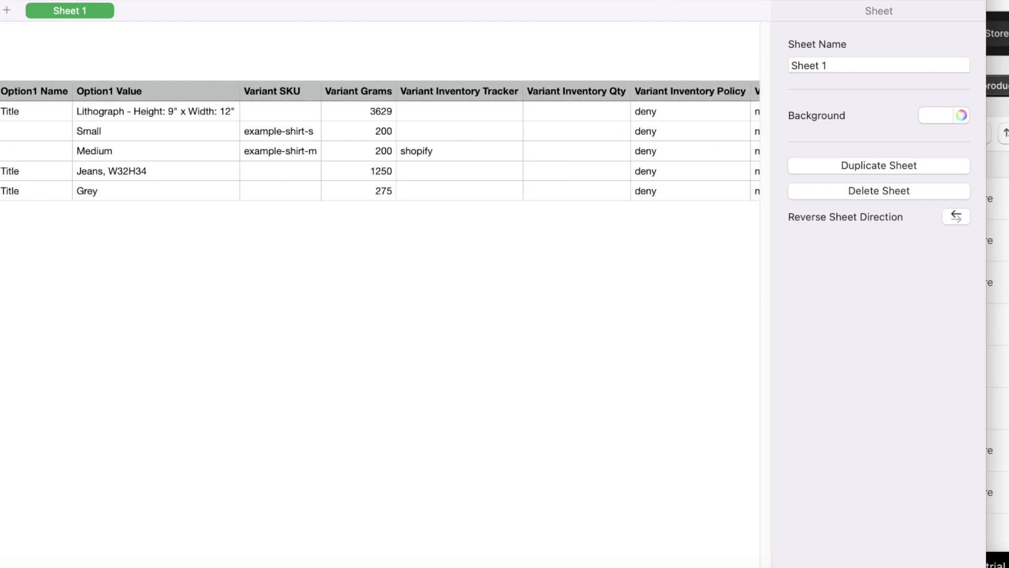
pyautogui.hscroll(1, 380, 144)
pyautogui.hscroll(15, 380, 144)
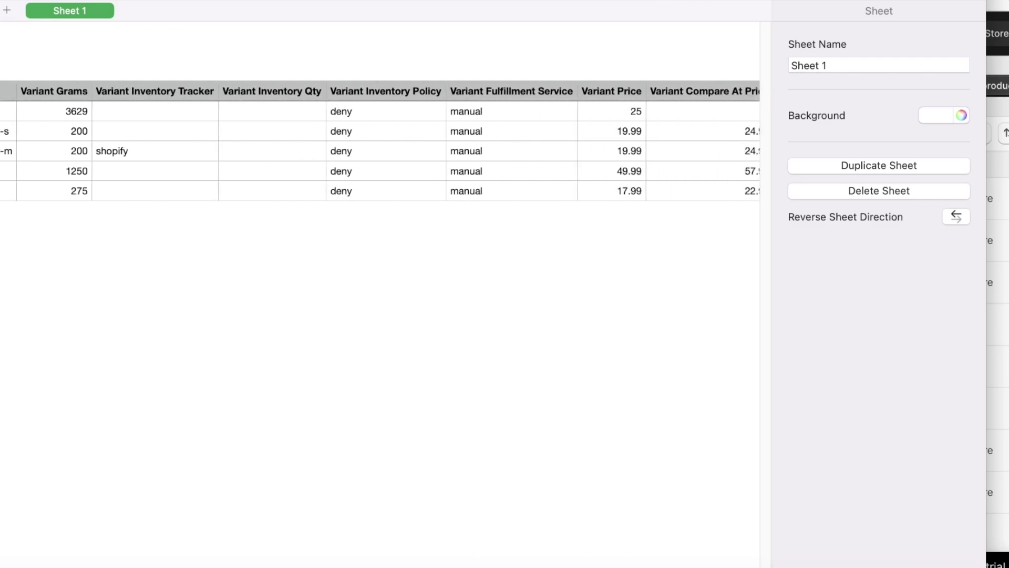
pyautogui.hscroll(1, 380, 144)
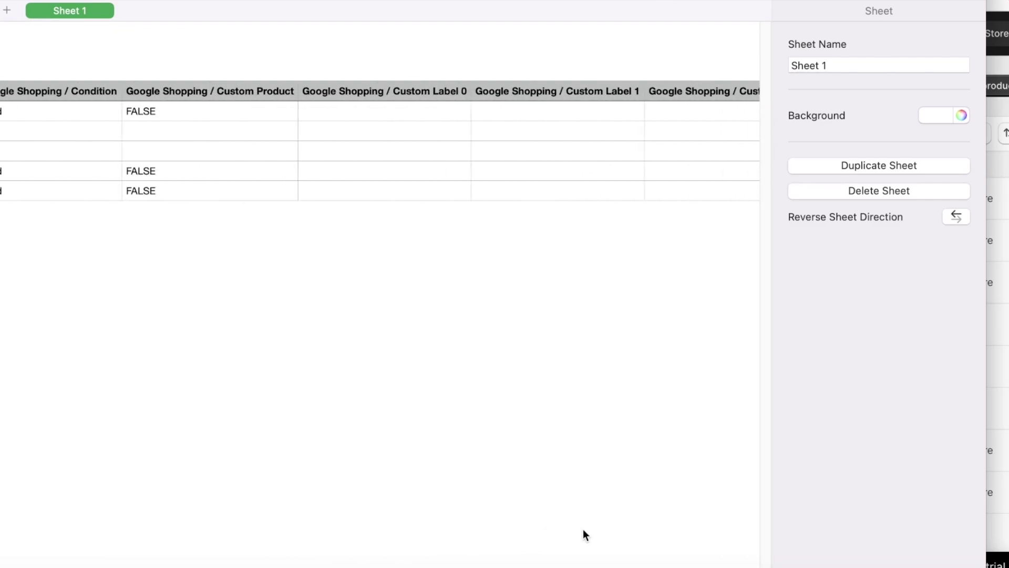
pyautogui.hscroll(15, 583, 530)
pyautogui.hscroll(-15, 517, 529)
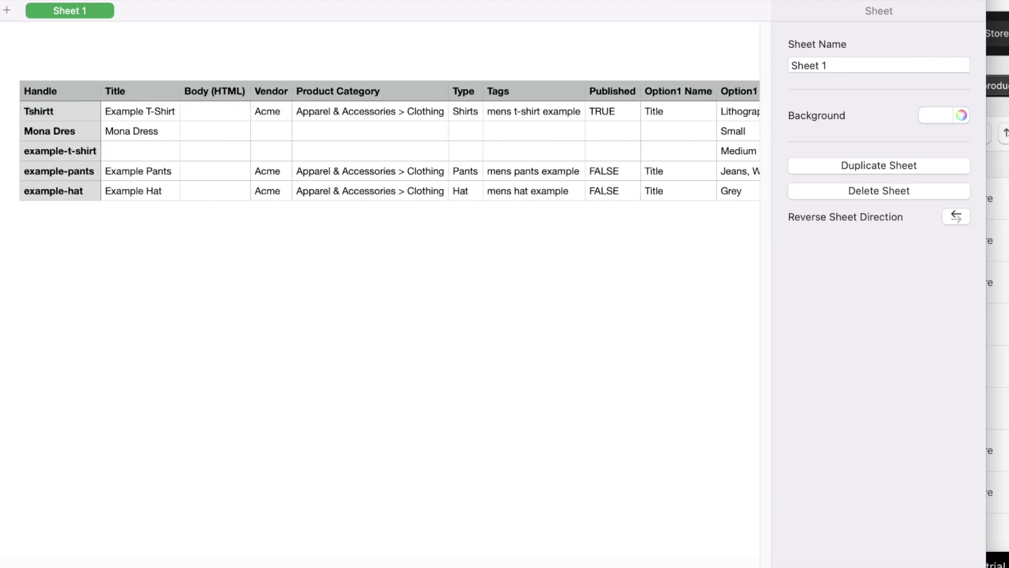
pyautogui.click(68, 93)
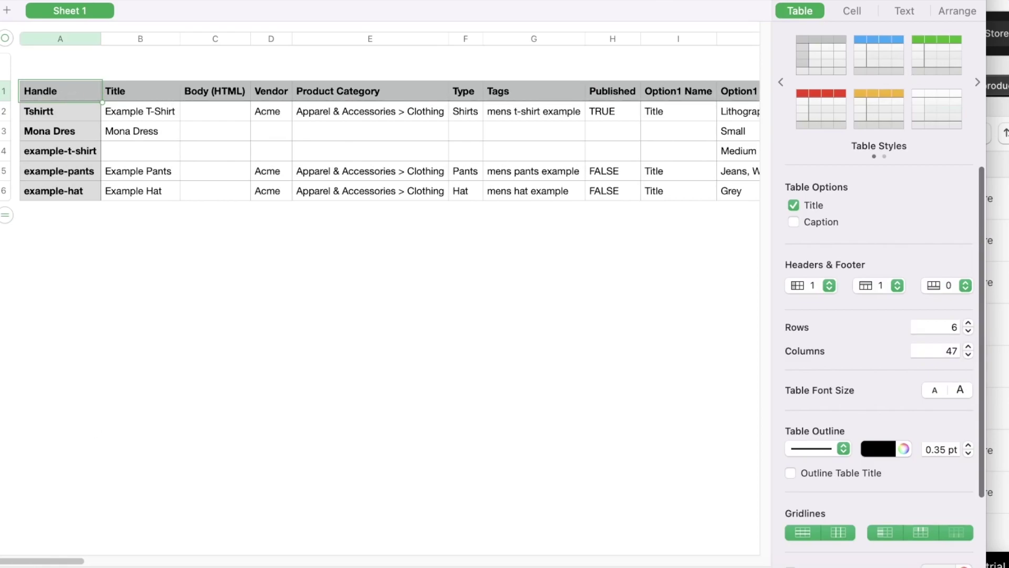
pyautogui.moveTo(58, 561); pyautogui.dragTo(823, 562)
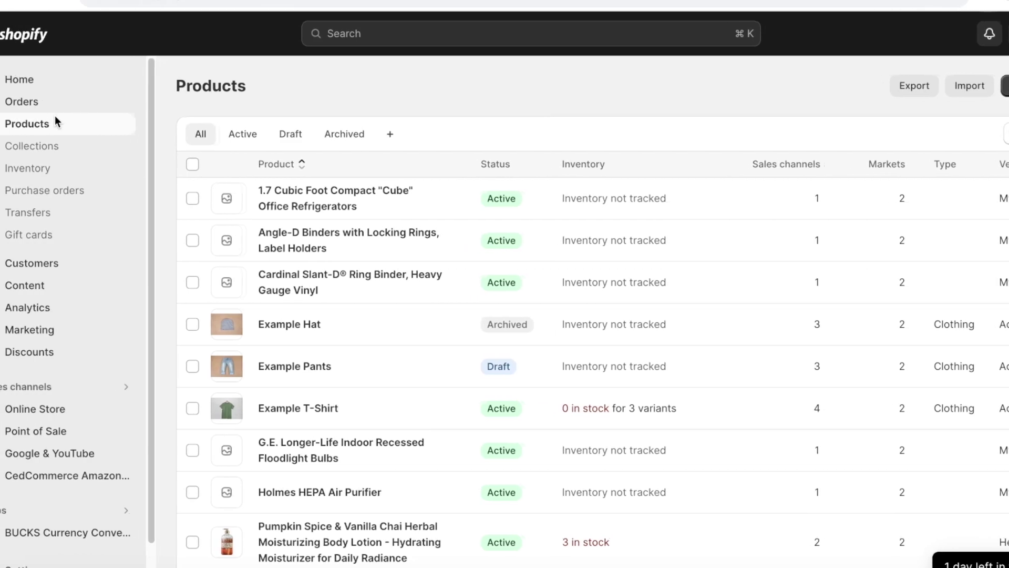
pyautogui.click(986, 91)
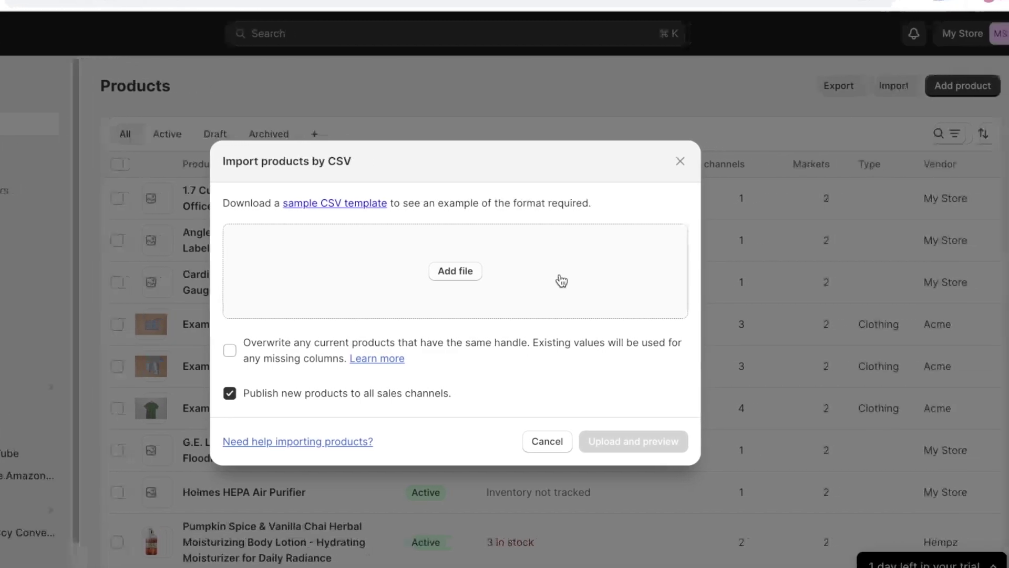
pyautogui.click(680, 162)
pyautogui.scroll(-5, 410, 215)
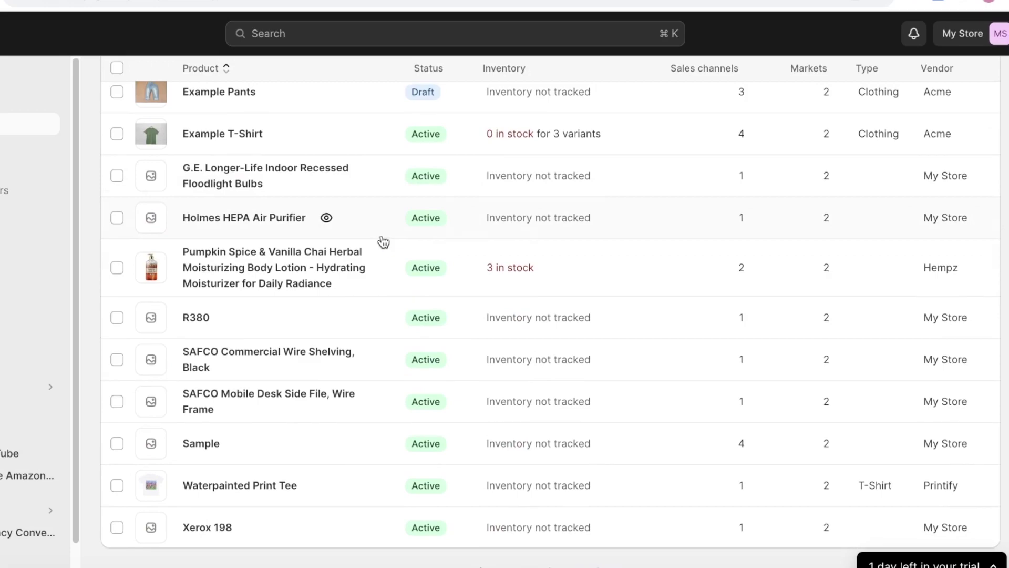
pyautogui.scroll(5, 383, 238)
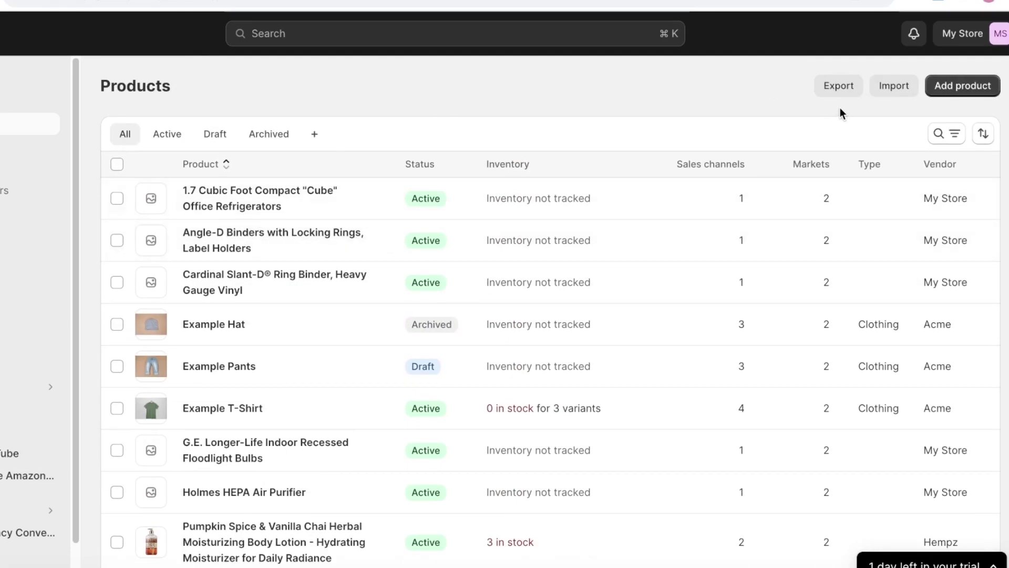
pyautogui.click(838, 85)
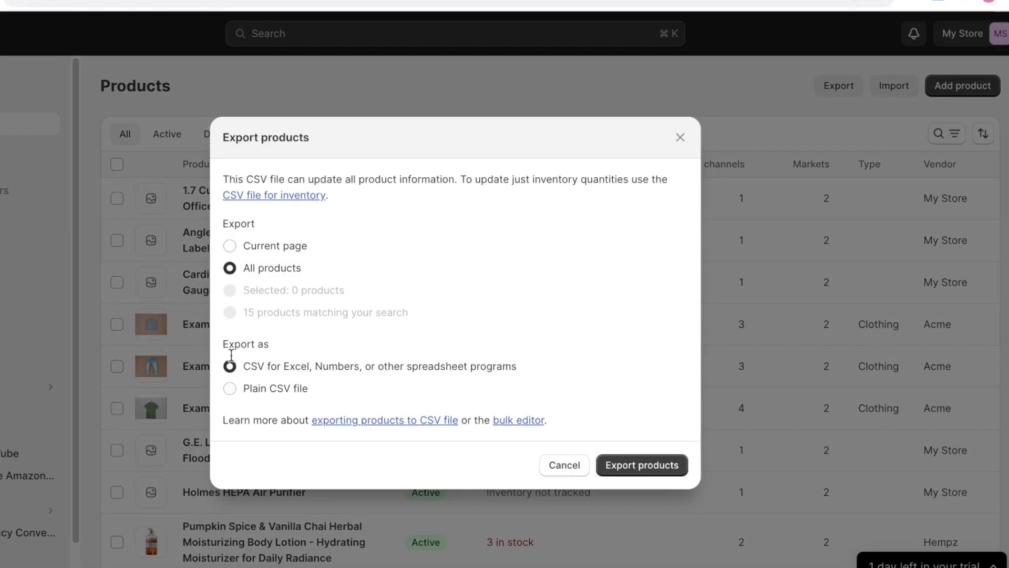
pyautogui.click(230, 389)
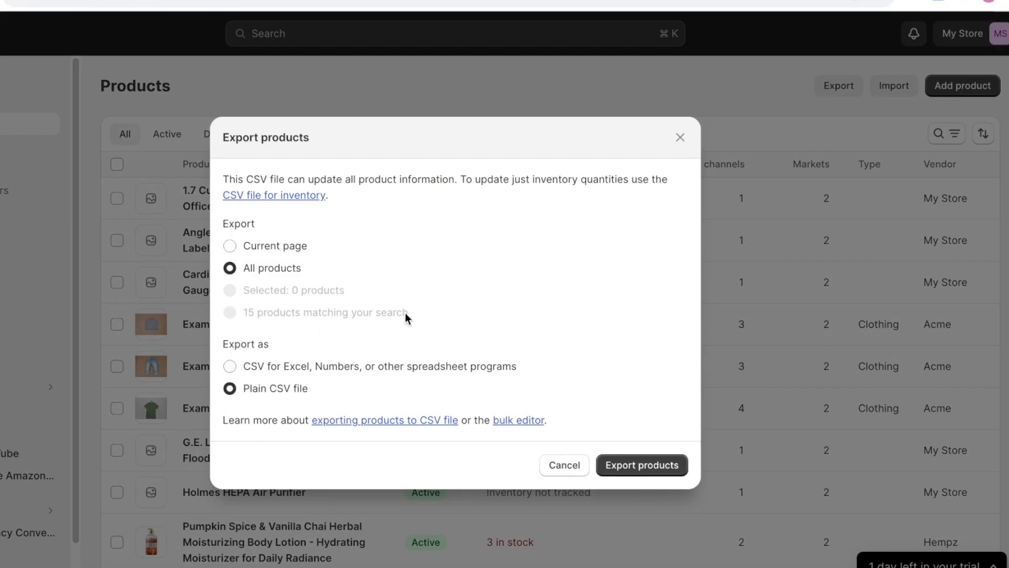
pyautogui.click(681, 138)
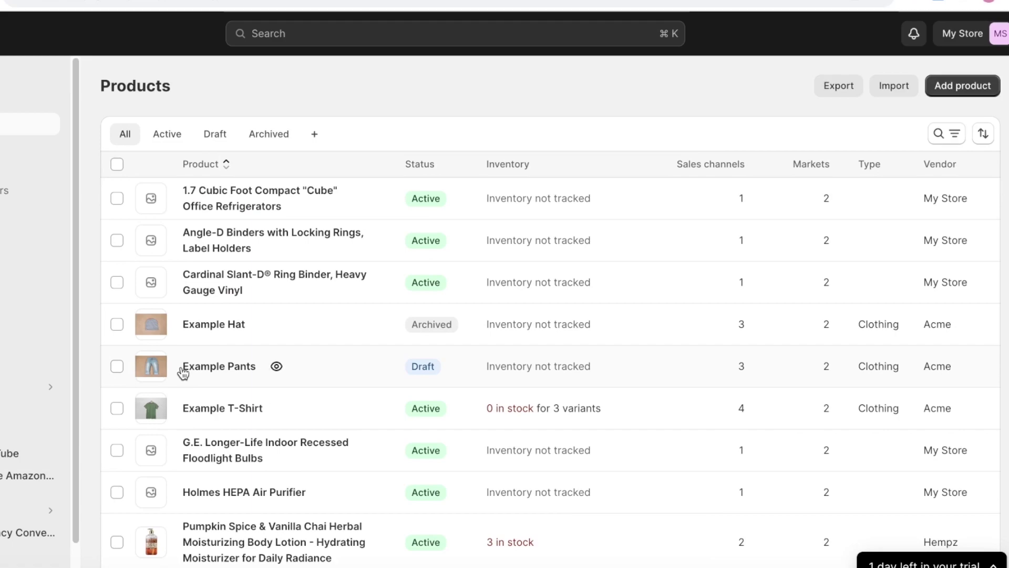
pyautogui.scroll(-5, 183, 373)
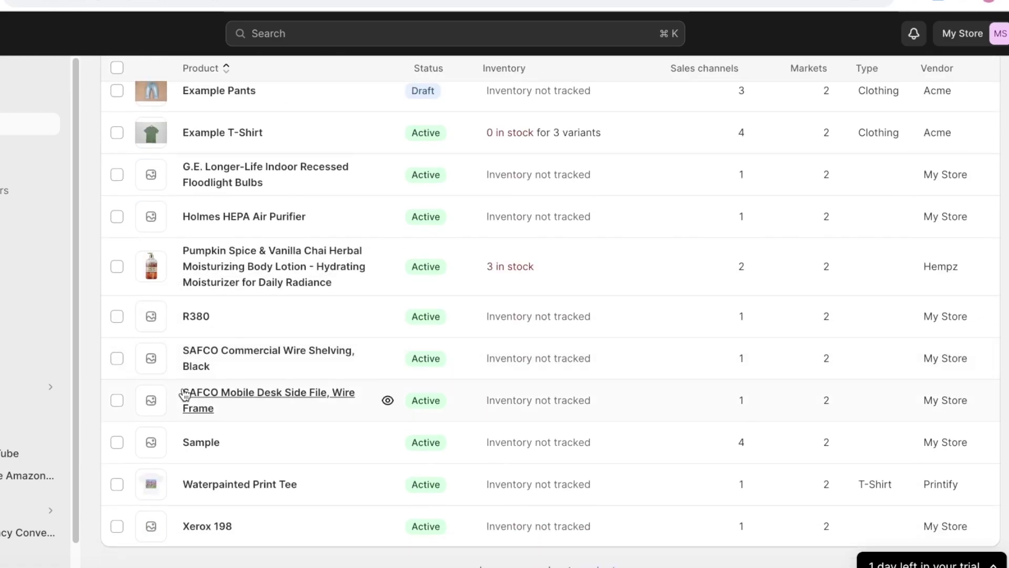
pyautogui.click(235, 275)
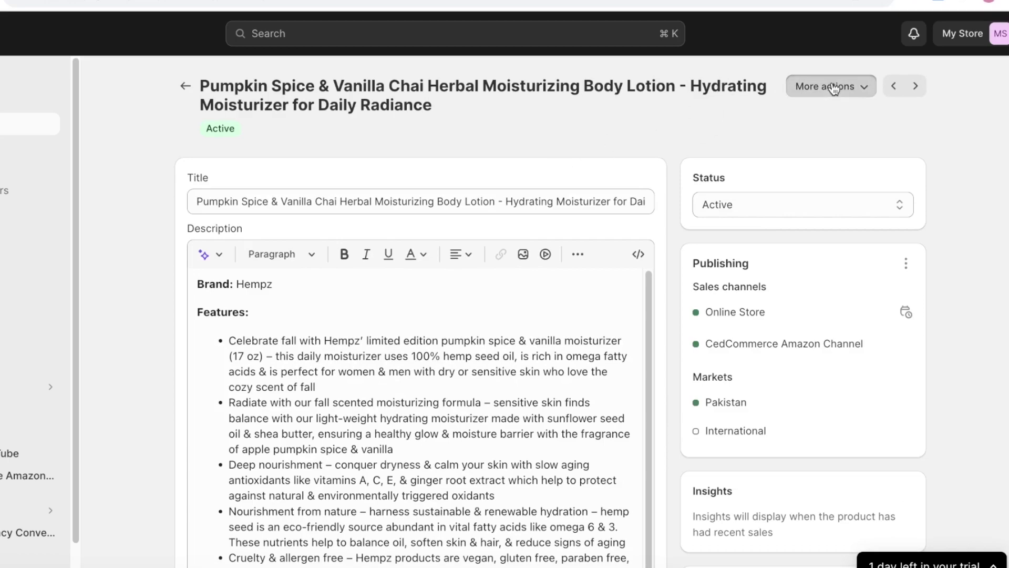
pyautogui.click(832, 86)
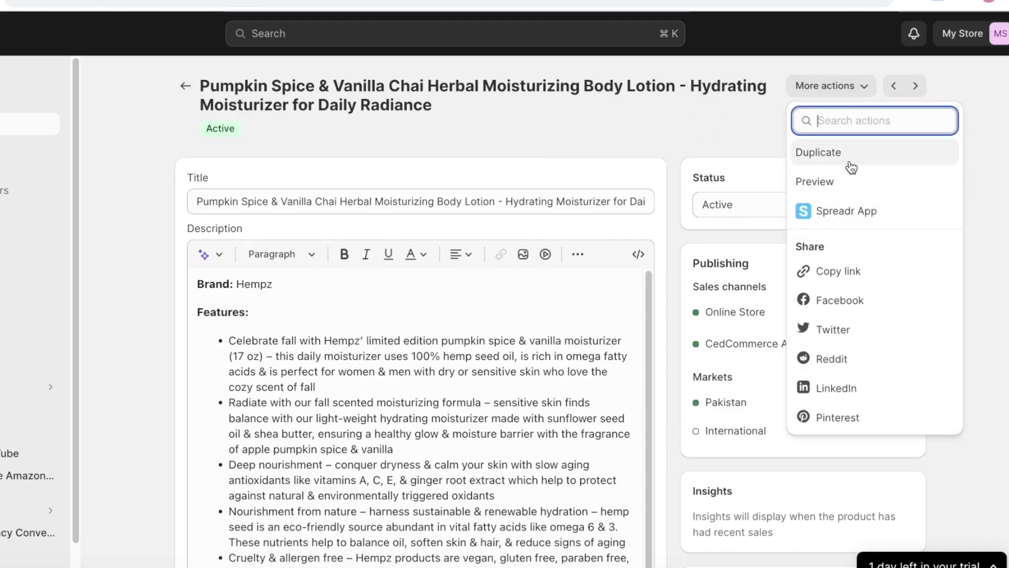
pyautogui.click(696, 107)
pyautogui.scroll(-10, 384, 131)
pyautogui.scroll(-5, 894, 210)
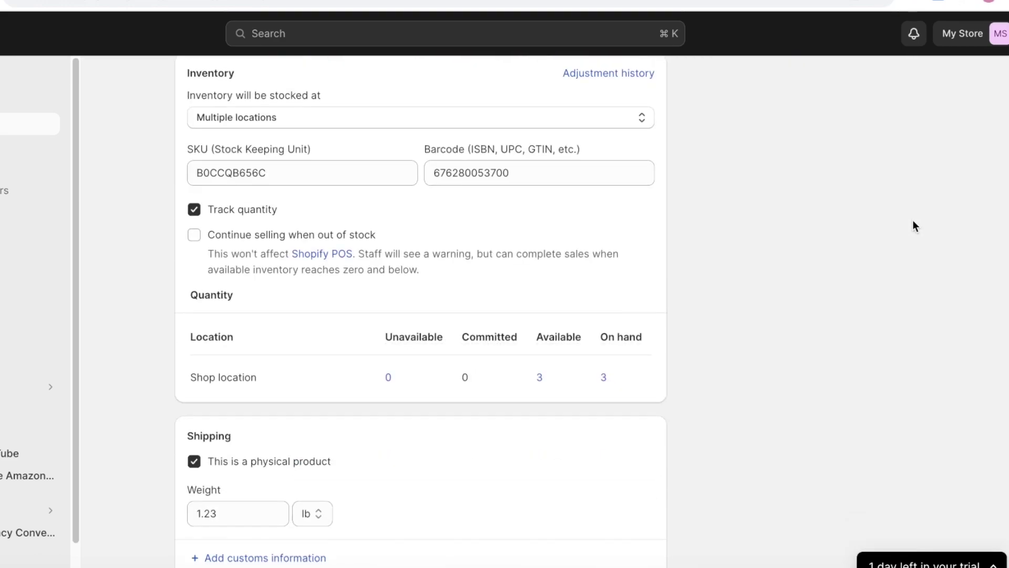
pyautogui.scroll(15, 913, 220)
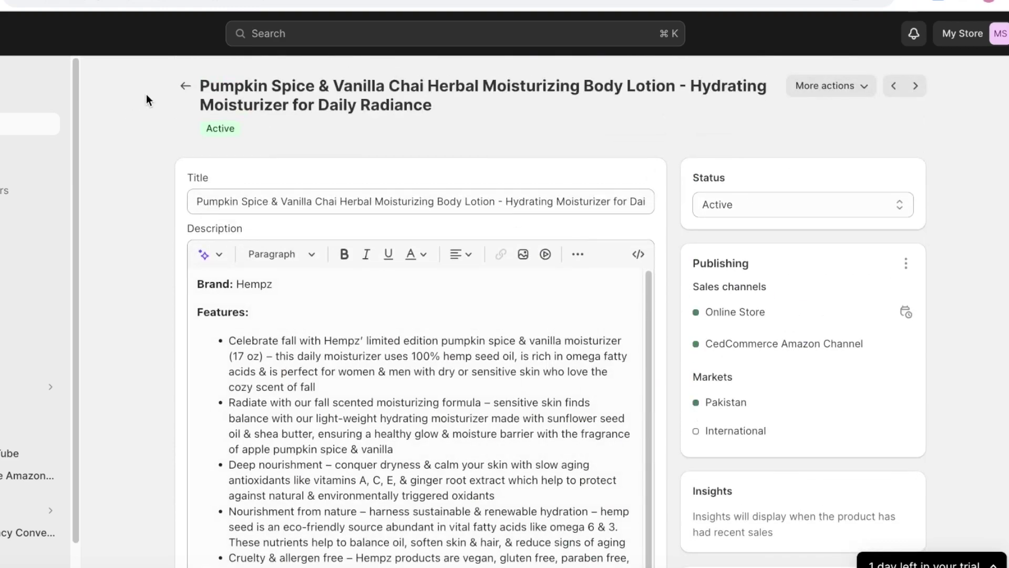
pyautogui.click(182, 86)
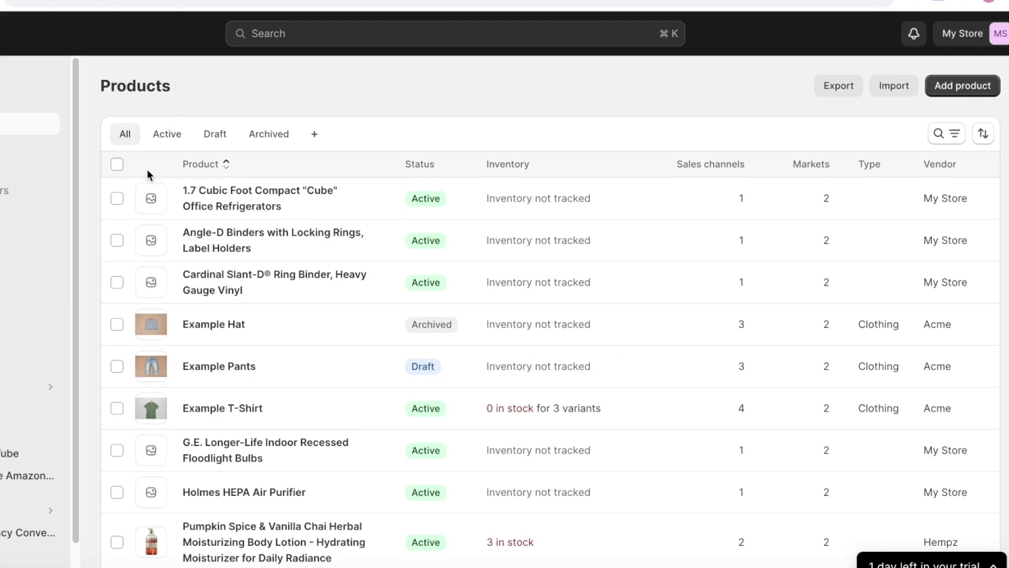
pyautogui.scroll(-3, 147, 169)
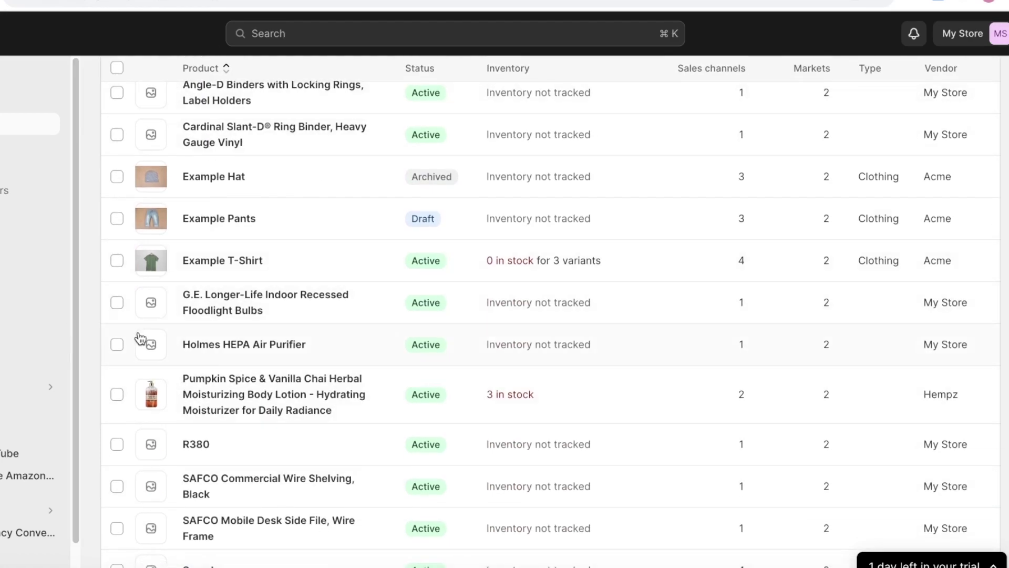
pyautogui.scroll(-3, 134, 352)
pyautogui.click(118, 267)
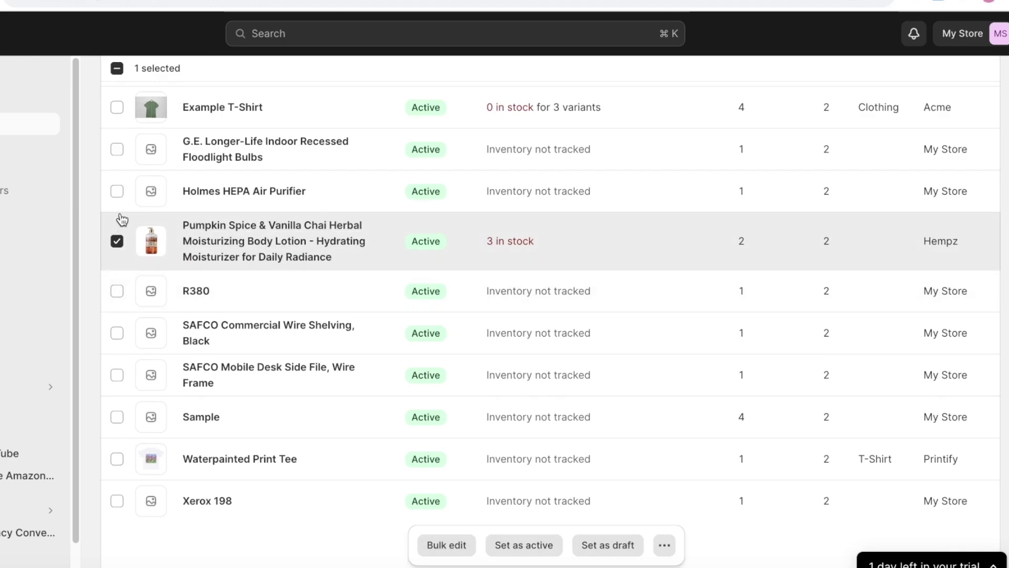
pyautogui.click(117, 191)
pyautogui.scroll(1, 144, 216)
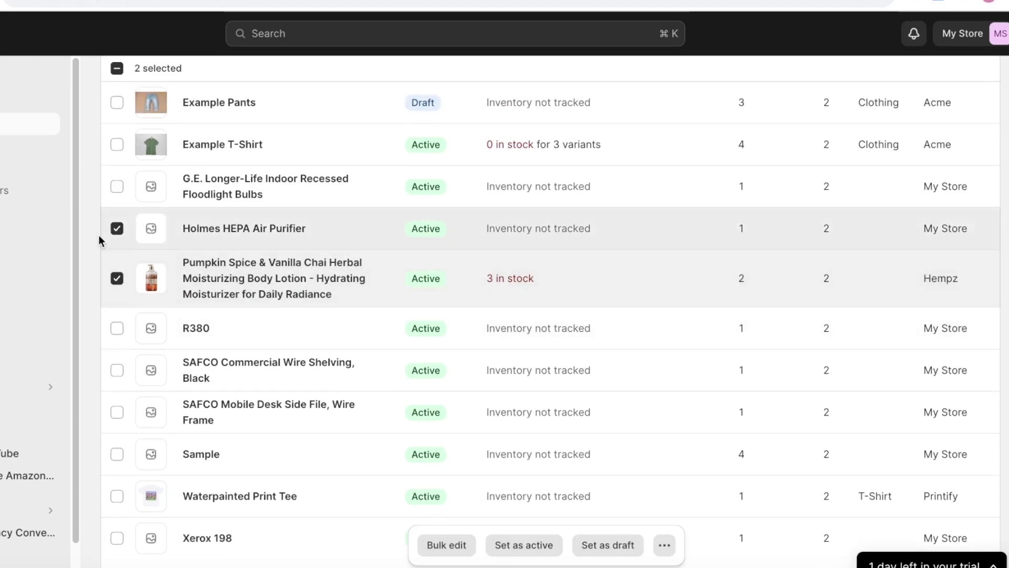
pyautogui.scroll(5, 113, 278)
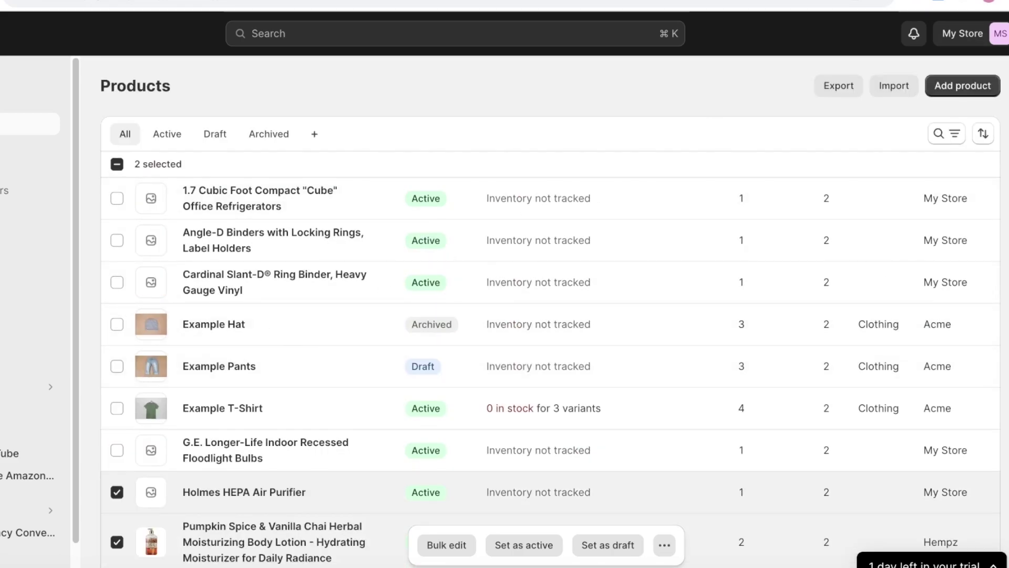
pyautogui.click(839, 86)
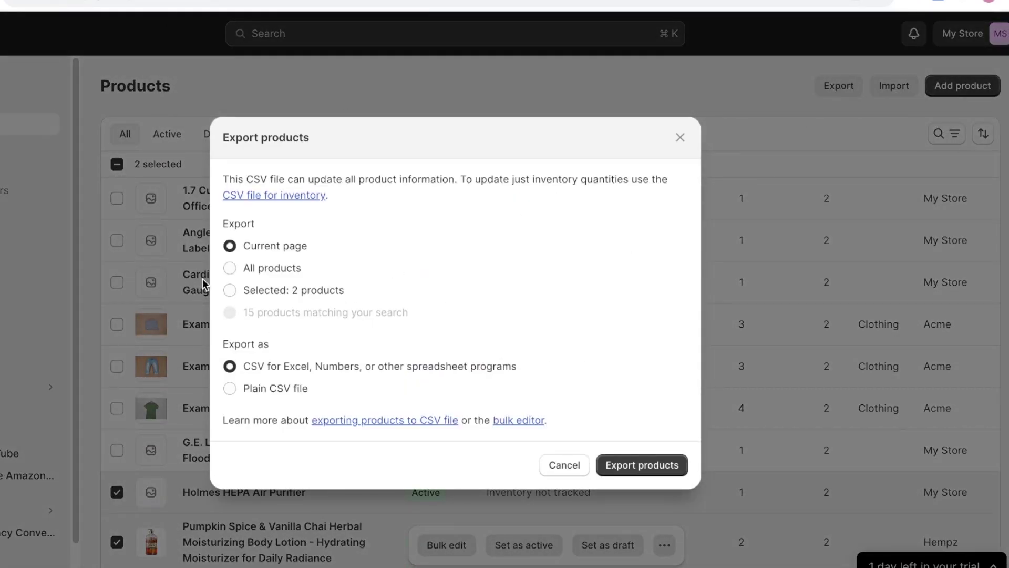
pyautogui.click(342, 288)
pyautogui.click(680, 137)
pyautogui.scroll(-5, 331, 261)
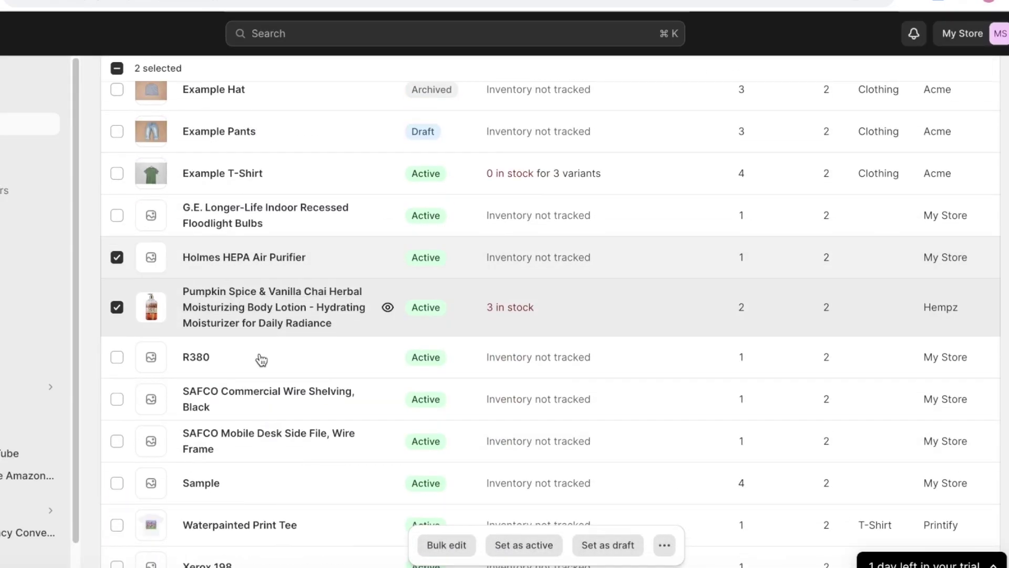
pyautogui.click(117, 309)
pyautogui.click(118, 260)
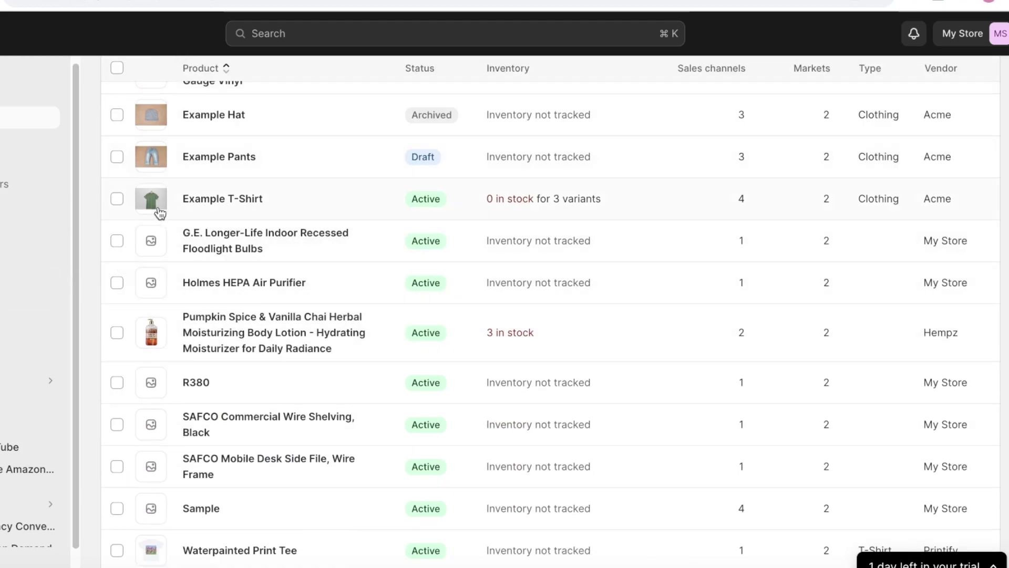
pyautogui.scroll(5, 132, 332)
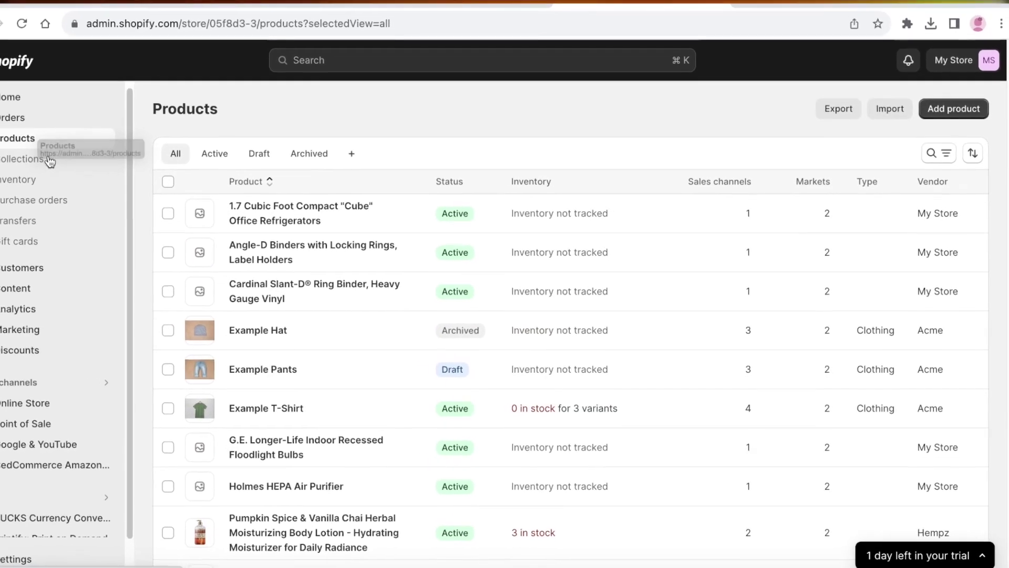
pyautogui.click(50, 158)
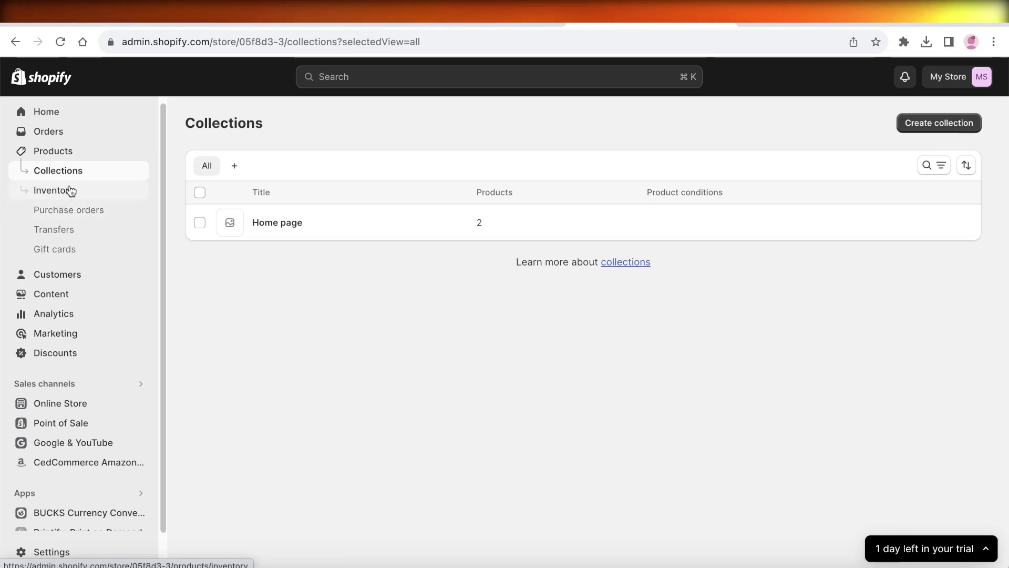
pyautogui.click(80, 160)
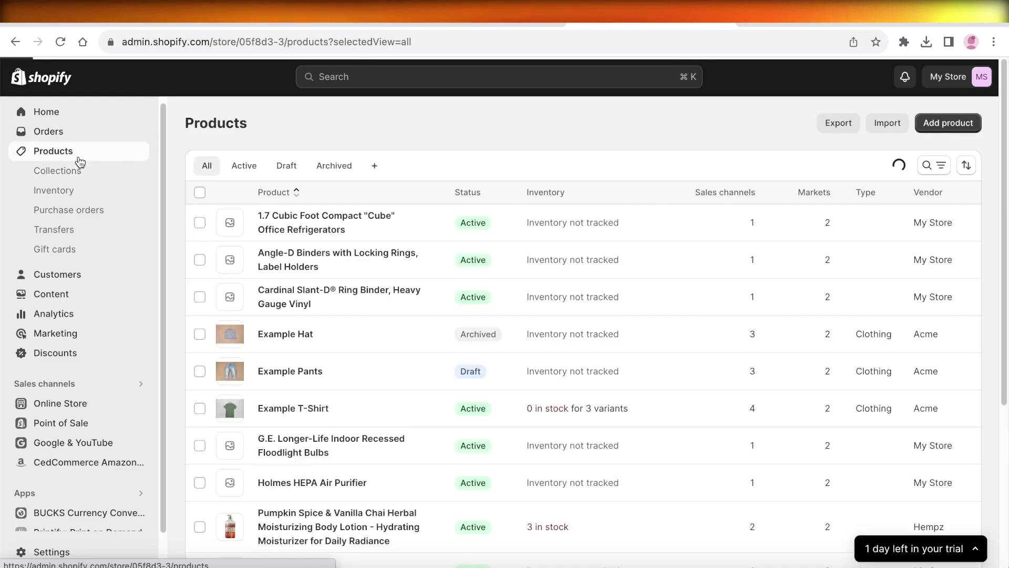